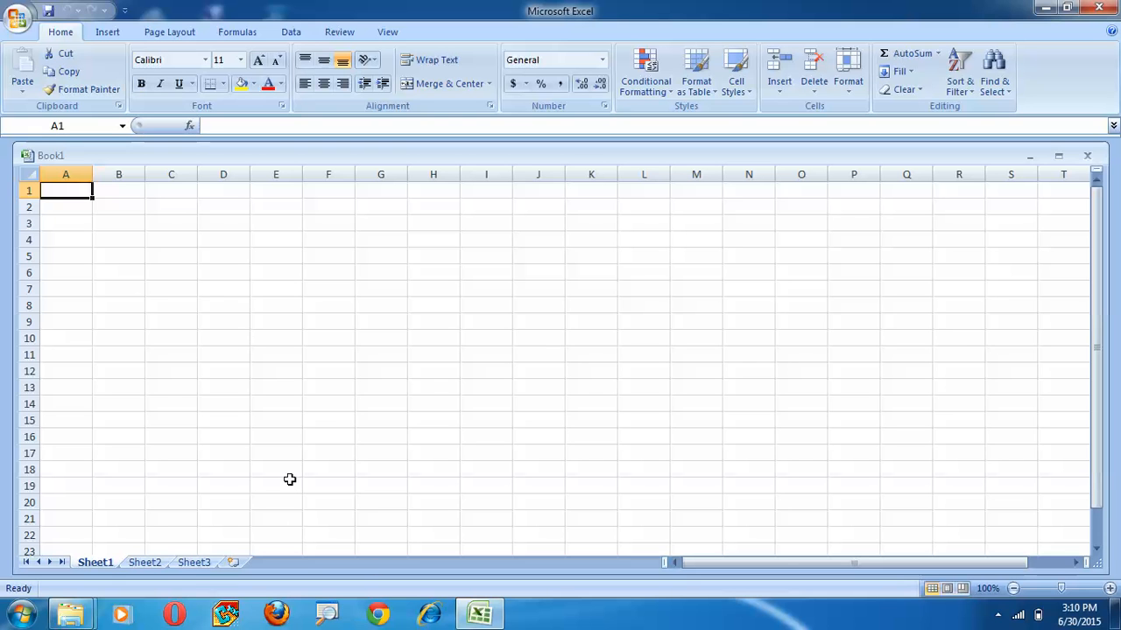
# Switch from Sheet1 to the empty Sheet3 of the workbook
pyautogui.click(147, 563)
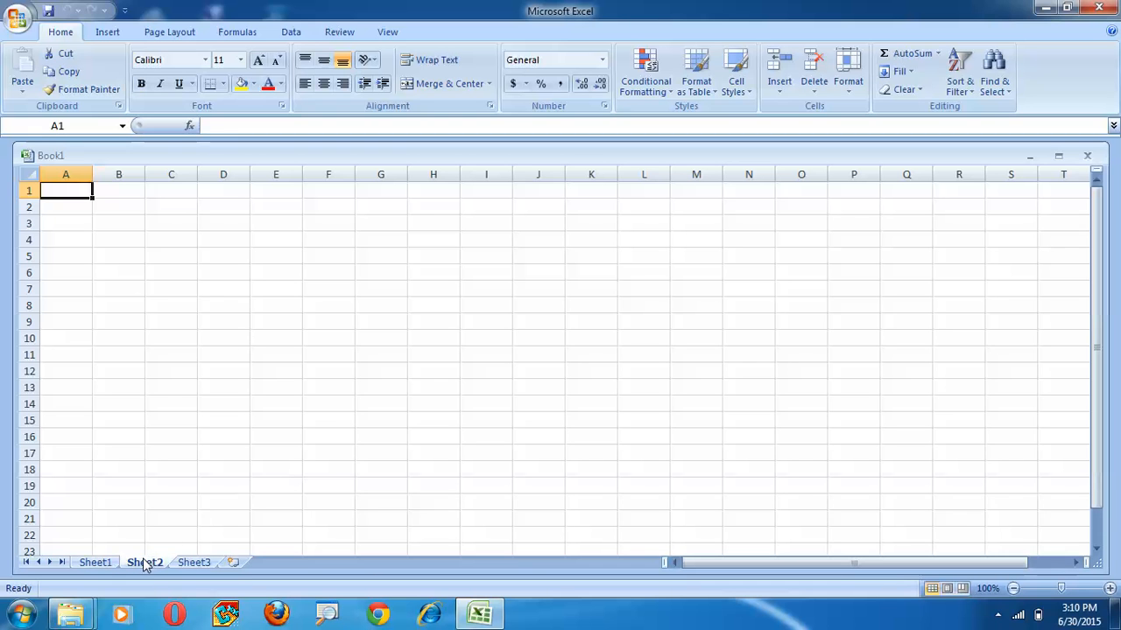
pyautogui.click(192, 563)
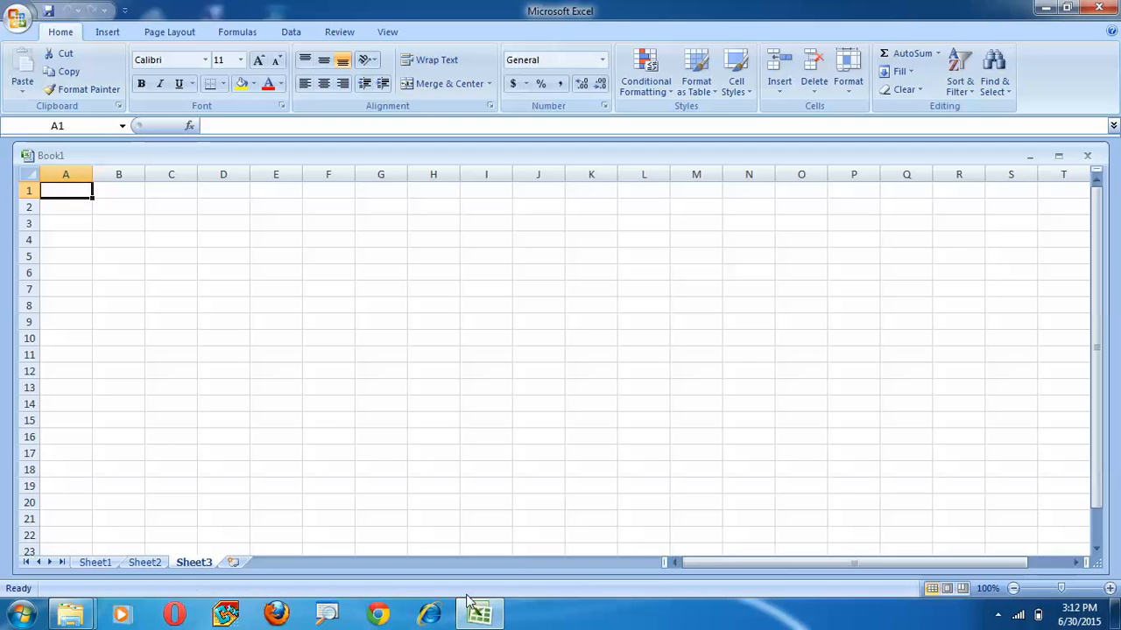
pyautogui.click(374, 33)
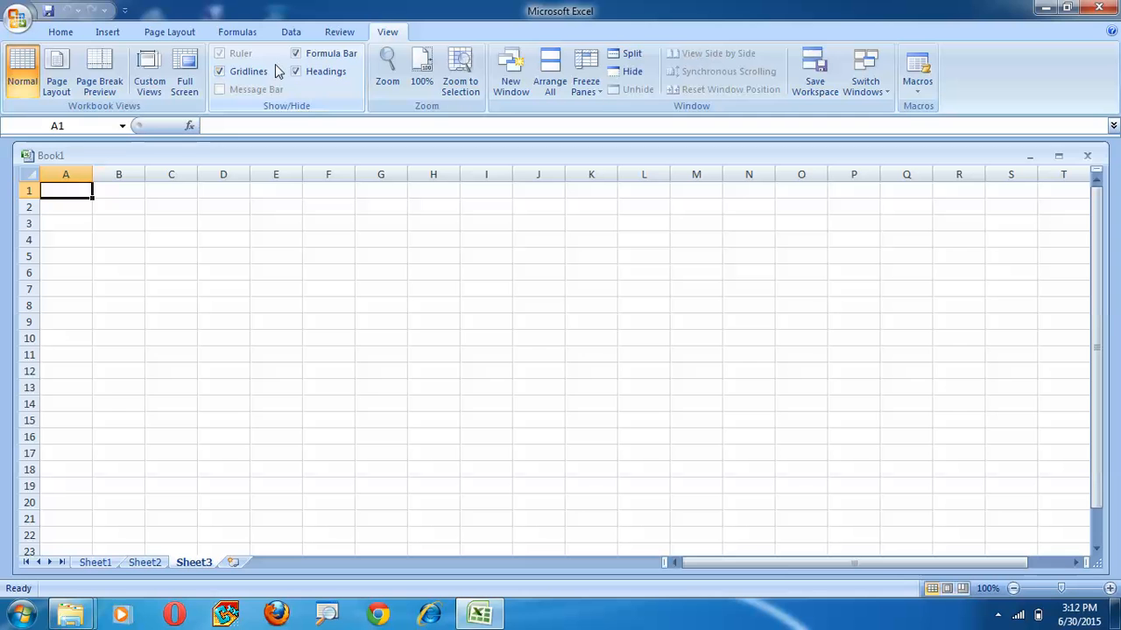
pyautogui.click(76, 32)
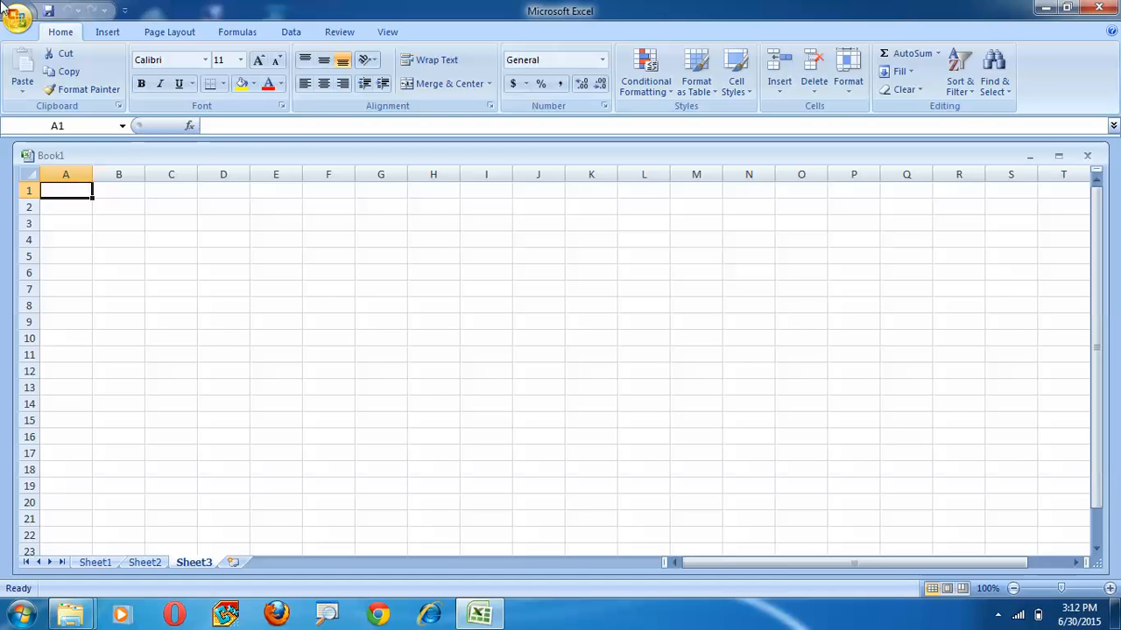
# Enter 23 in cell E4 and 45 in cell E5
pyautogui.click(293, 291)
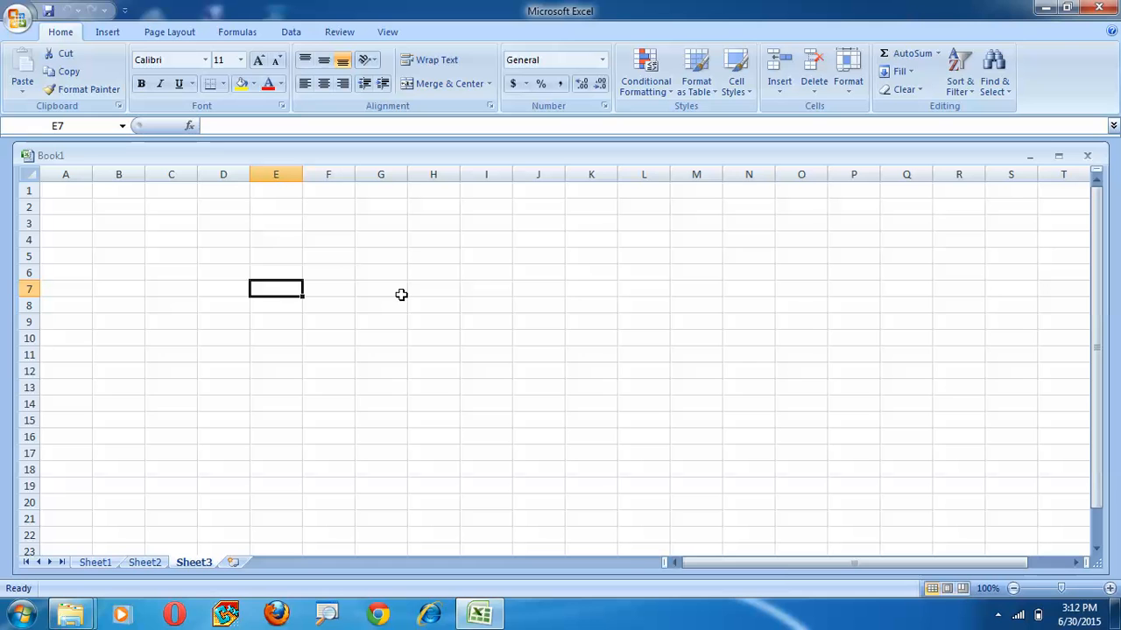
pyautogui.press('Up')
pyautogui.press('Up')
pyautogui.press('Up')
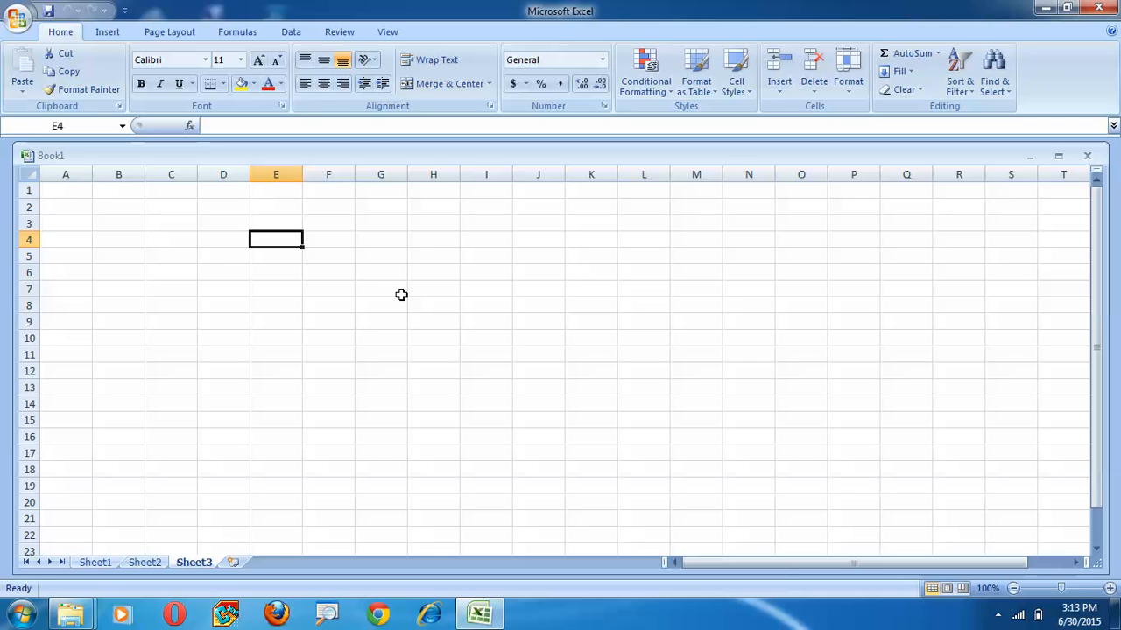
pyautogui.write('23')
pyautogui.press('Return')
pyautogui.write('45')
pyautogui.press('Return')
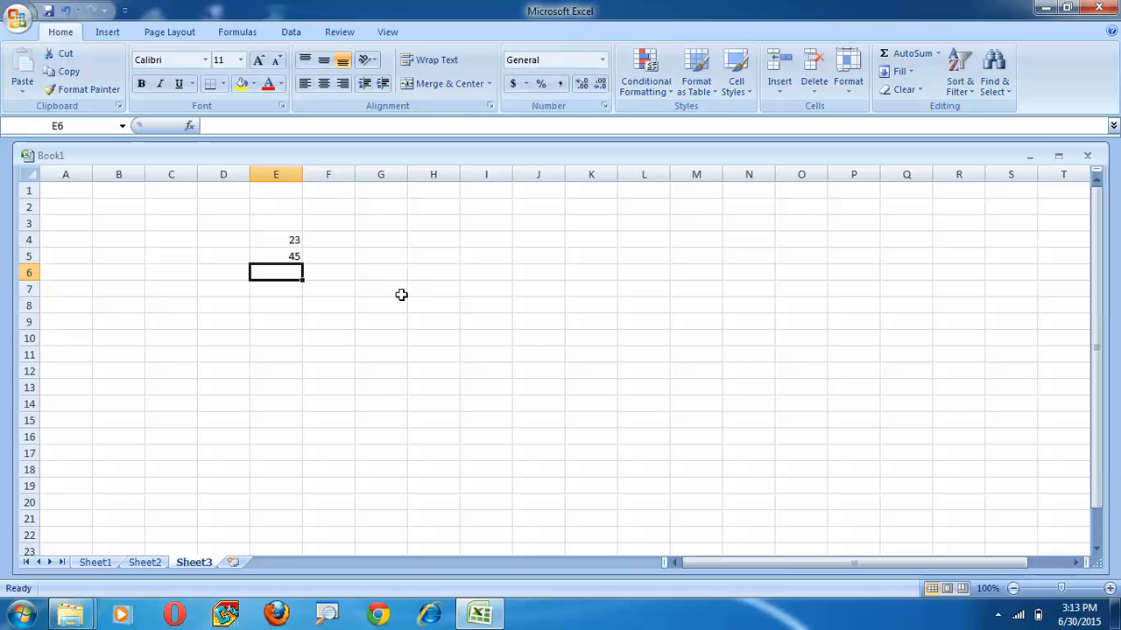
# Add up E4:E5 in cell E6 with the formula =sum(E4:E5)
pyautogui.write('=')
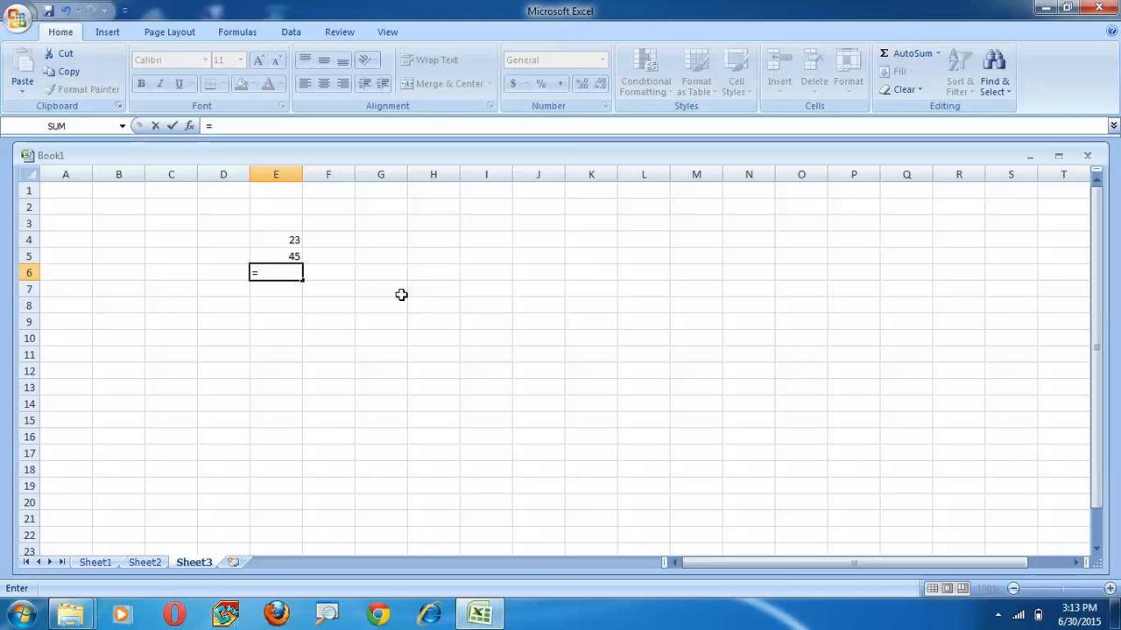
pyautogui.write('sum')
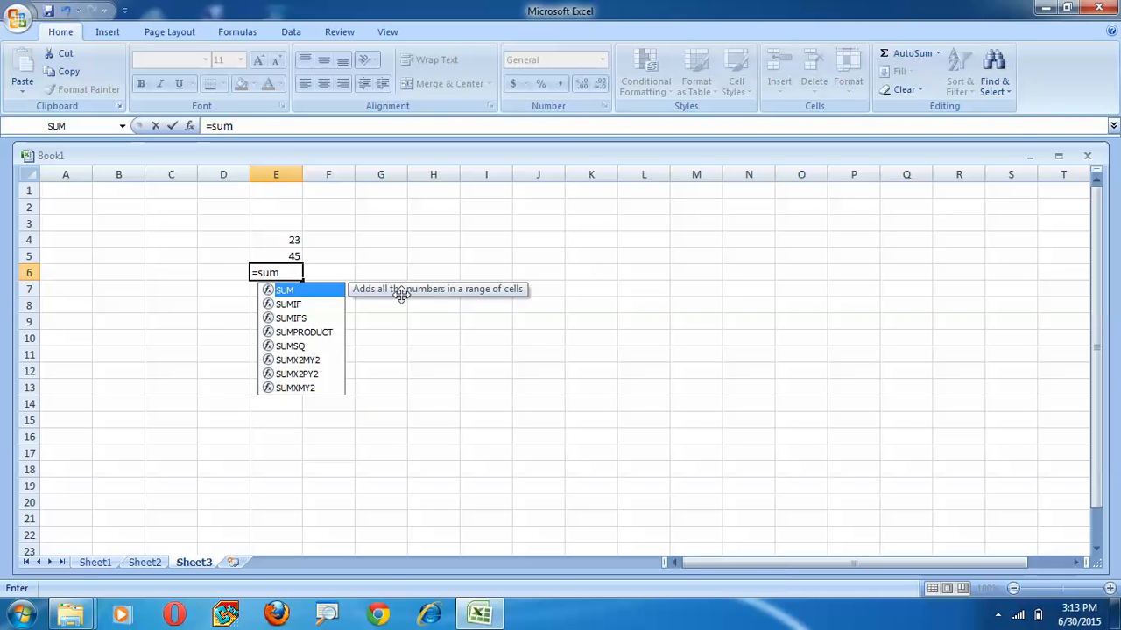
pyautogui.write('(')
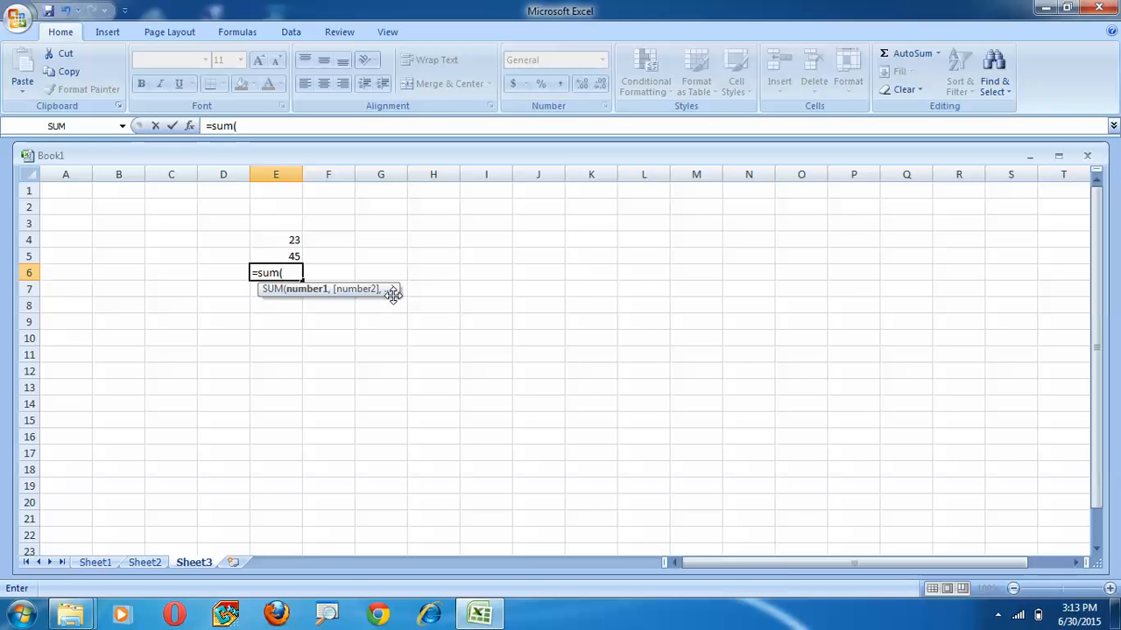
pyautogui.click(283, 240)
pyautogui.moveTo(280, 240); pyautogui.dragTo(283, 252)
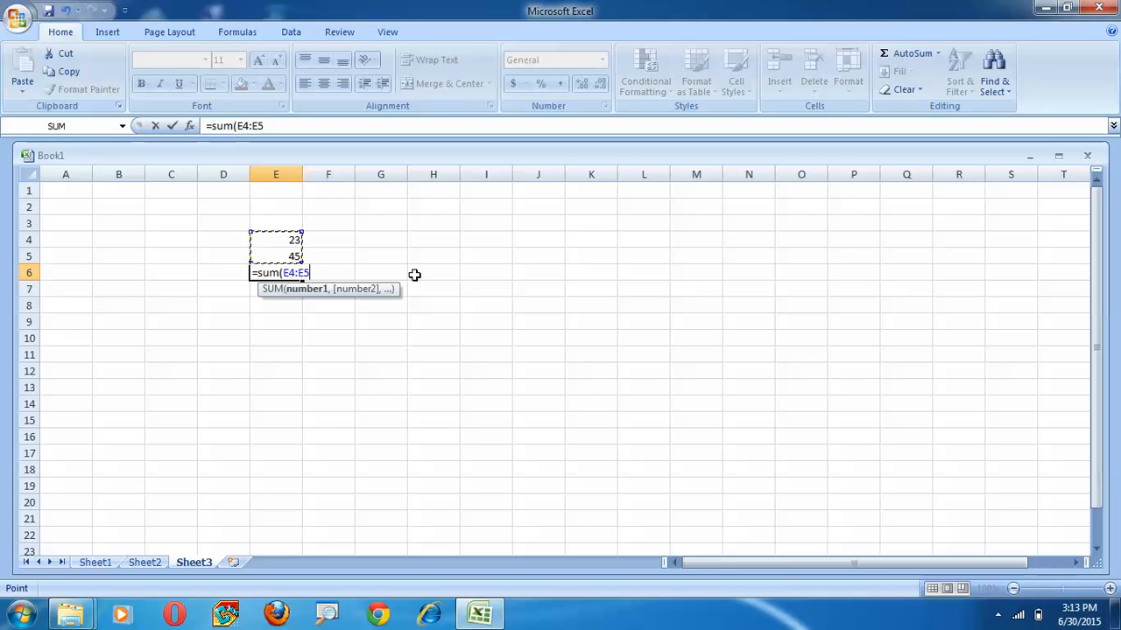
pyautogui.write(')')
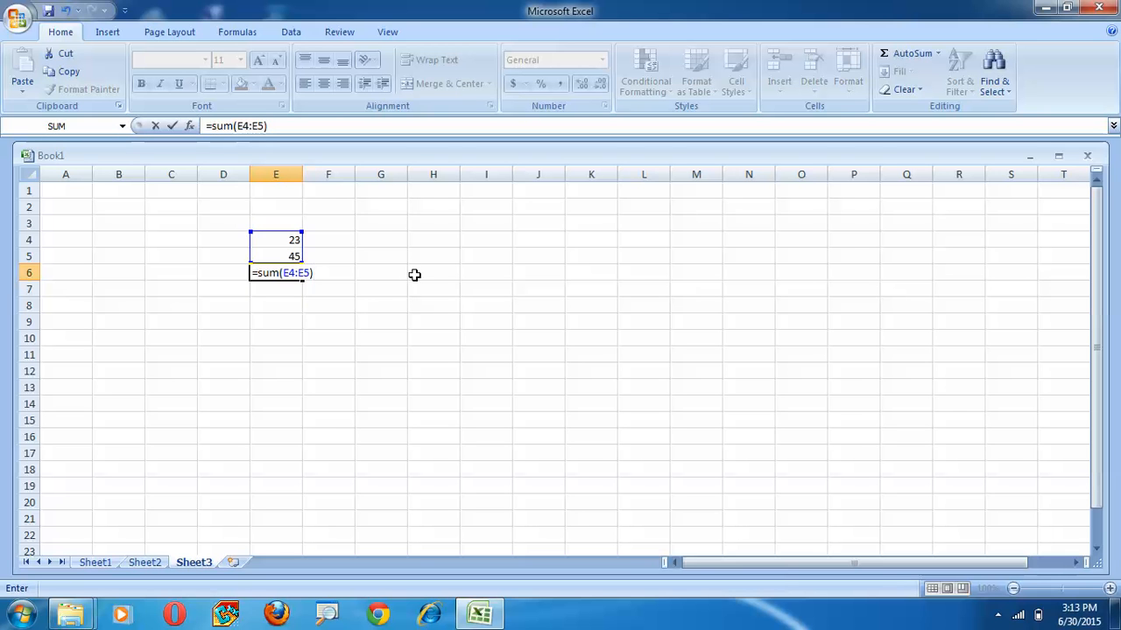
pyautogui.press('Return')
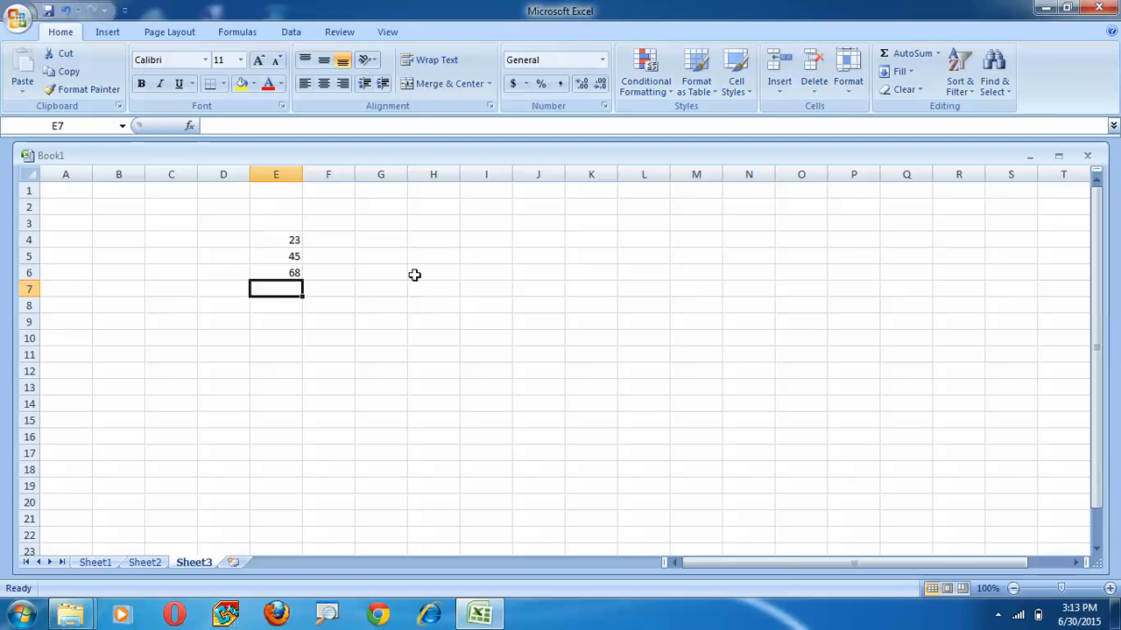
# Select cell E6 to review the SUM formula behind its result
pyautogui.press('Up')
pyautogui.press('Down')
pyautogui.press('Down')
pyautogui.press('Up')
pyautogui.press('Up')
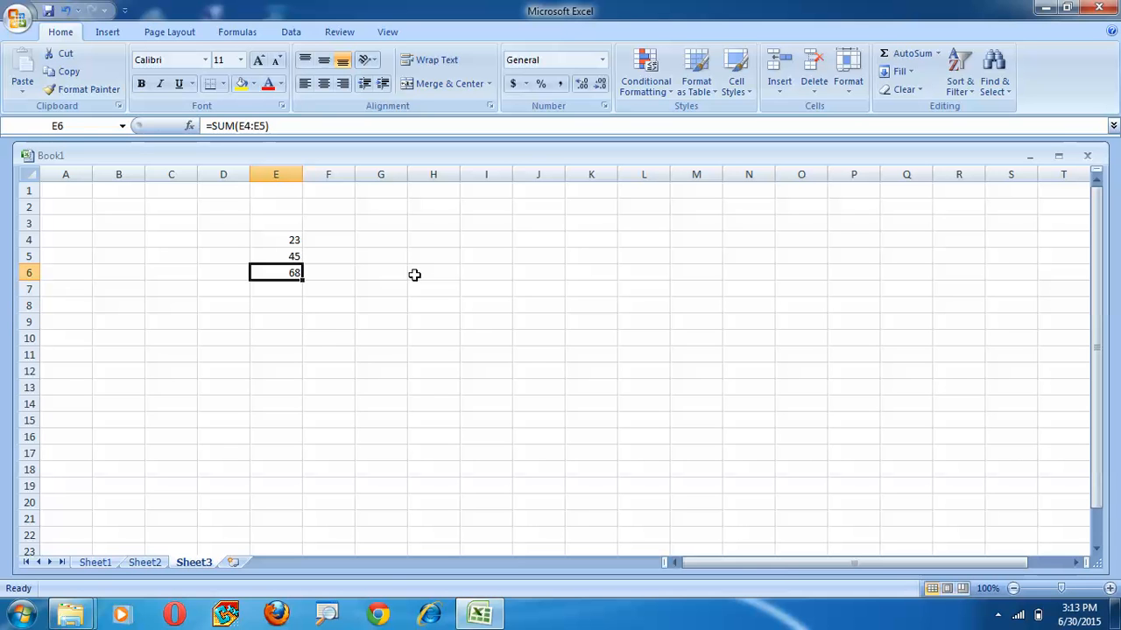
# Total the range E4:E6 in cell I7, using the suggested SUM function
pyautogui.press('Right')
pyautogui.press('Right')
pyautogui.press('Left')
pyautogui.press('Down')
pyautogui.press('Right')
pyautogui.press('Right')
pyautogui.press('Right')
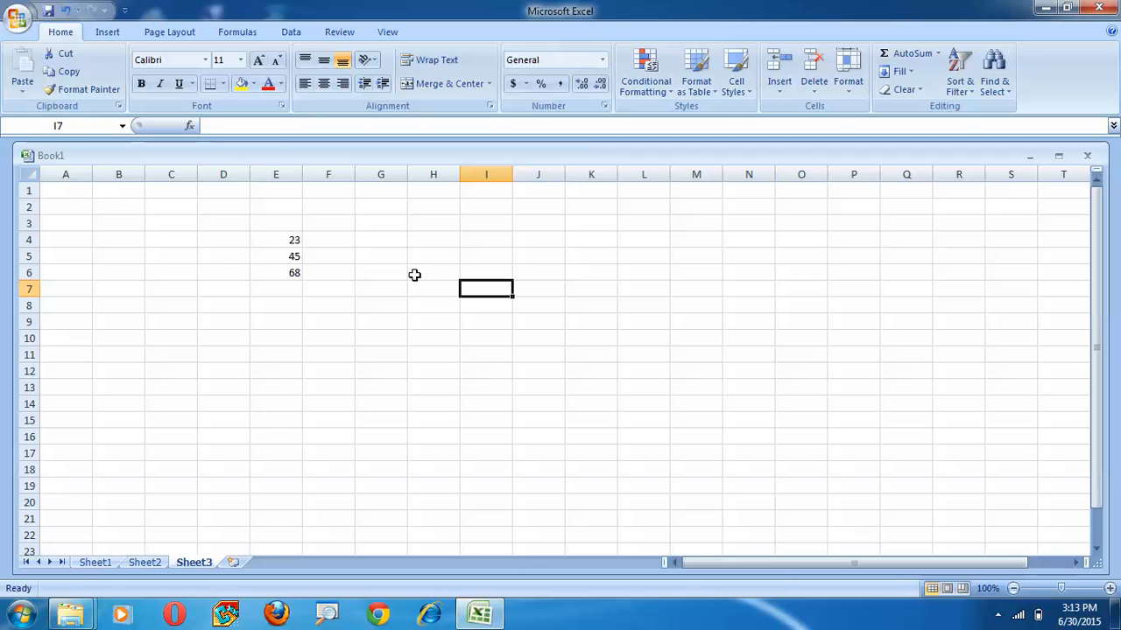
pyautogui.write('=su')
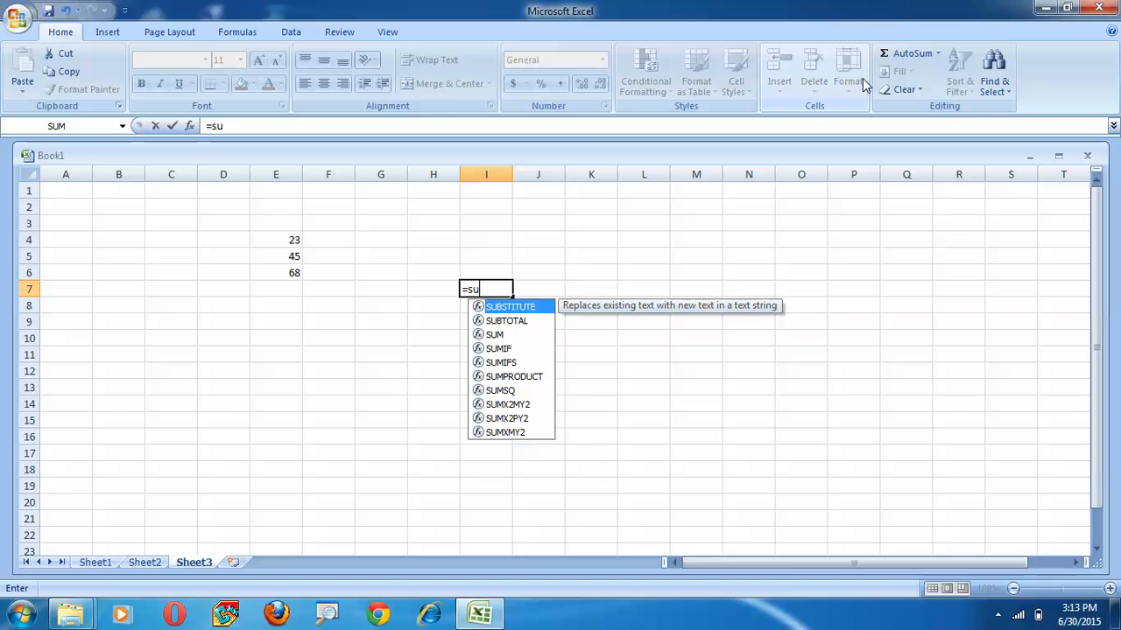
pyautogui.press('BackSpace')
pyautogui.write('u')
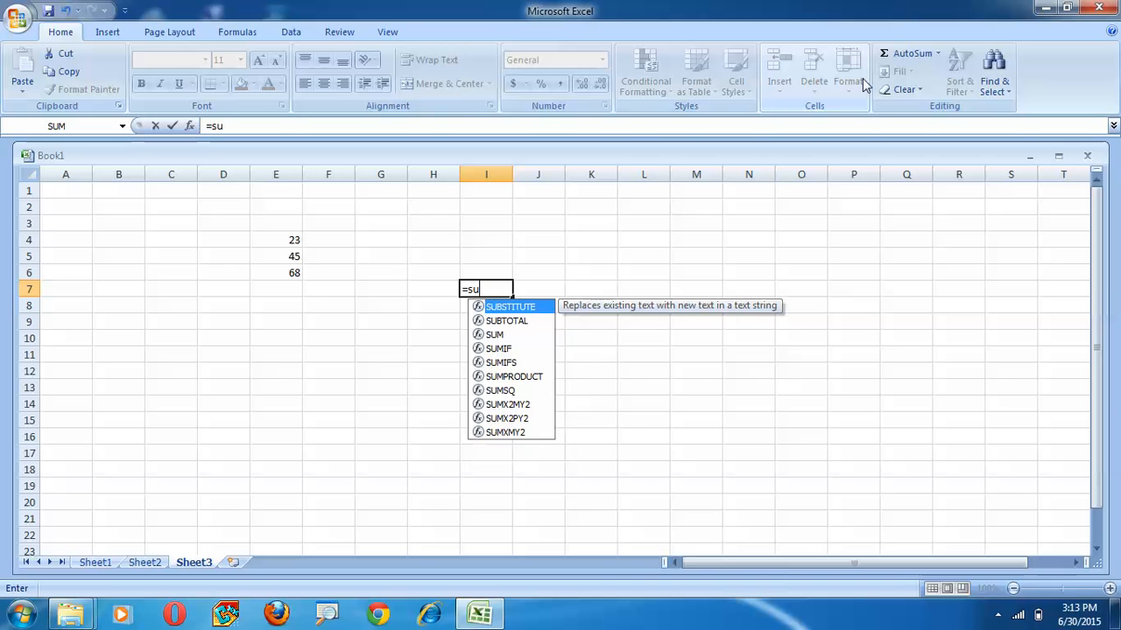
pyautogui.doubleClick(494, 338)
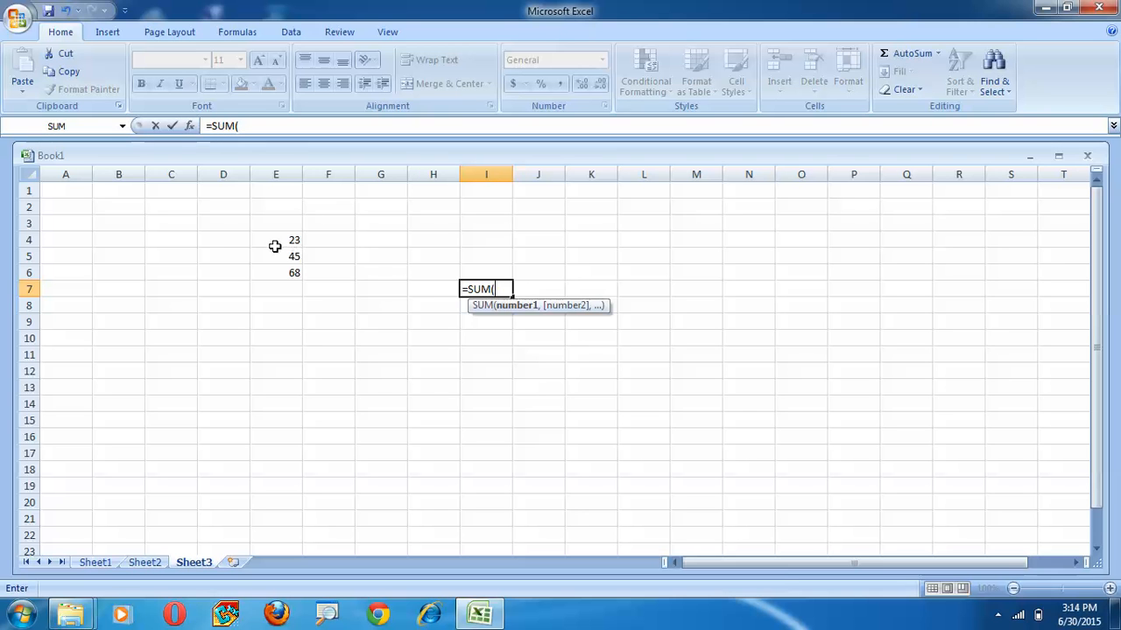
pyautogui.moveTo(271, 238); pyautogui.dragTo(272, 268)
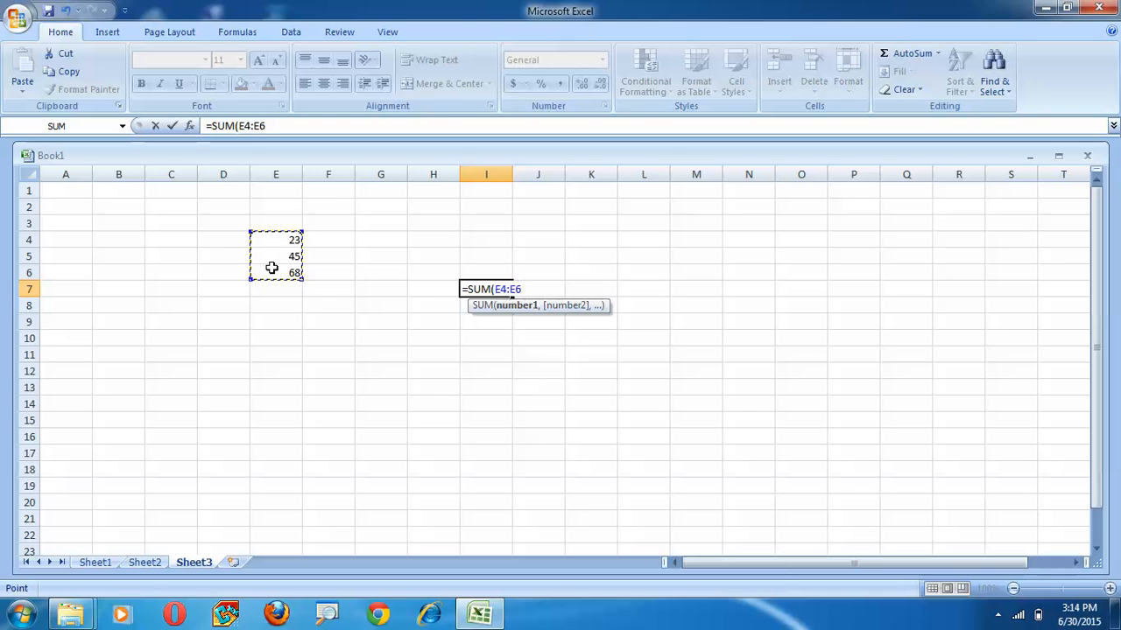
pyautogui.write(')')
pyautogui.press('Return')
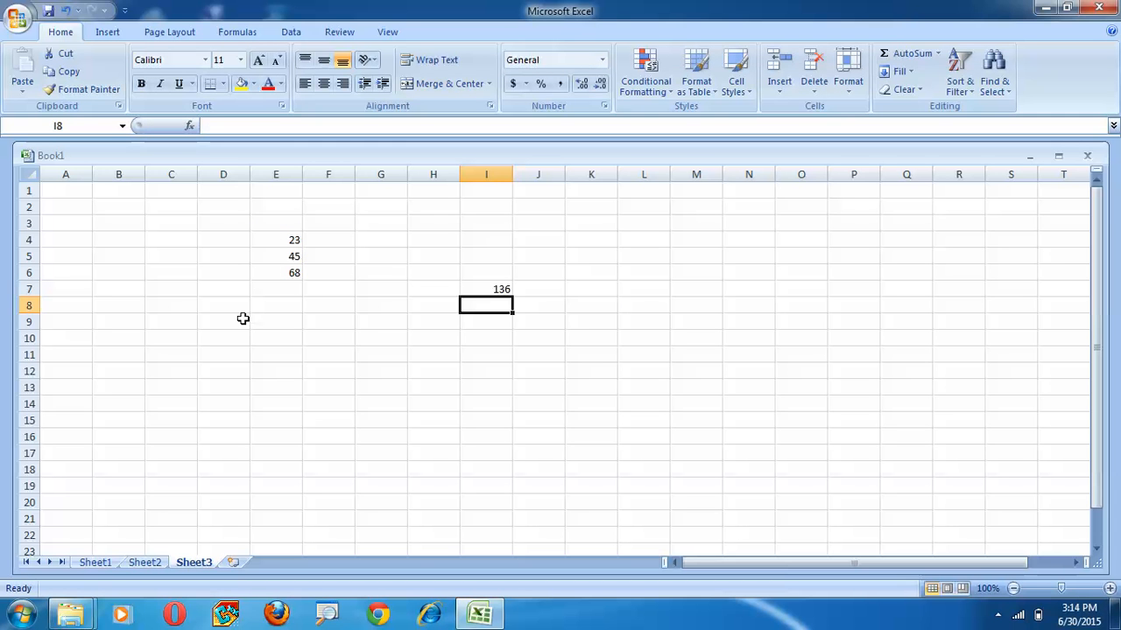
# Enter 34 in cell D10 and 56 in cell B13
pyautogui.click(219, 338)
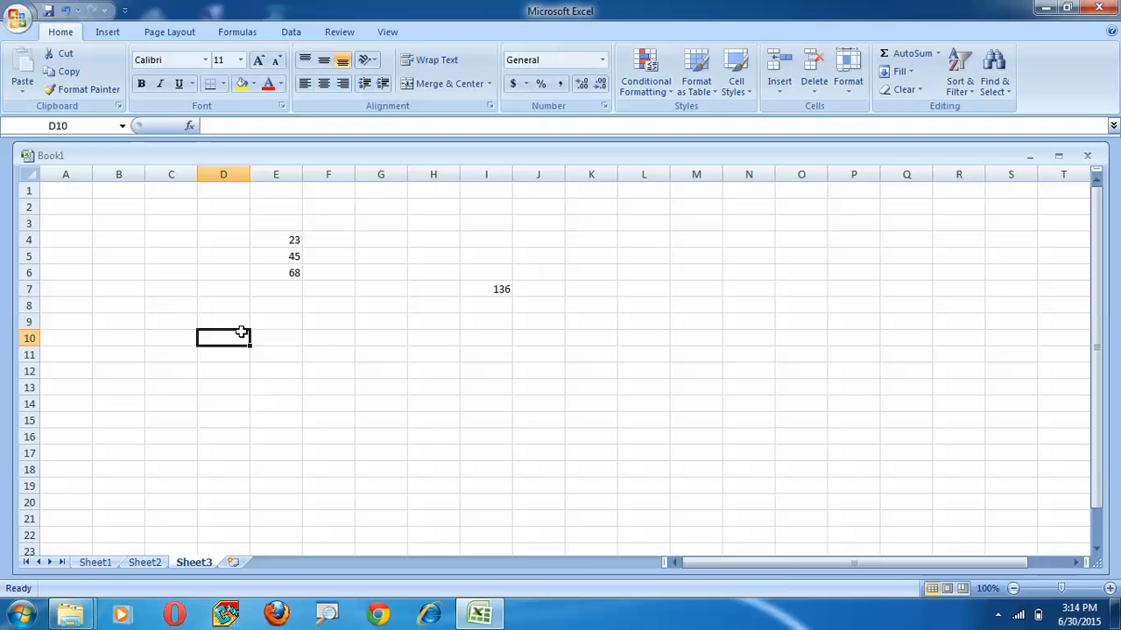
pyautogui.write('34')
pyautogui.press('Down')
pyautogui.press('Down')
pyautogui.press('Down')
pyautogui.press('Left')
pyautogui.press('Left')
pyautogui.write('56')
pyautogui.press('Return')
# Enter the number 76 in cell H17
pyautogui.press('Down')
pyautogui.press('Down')
pyautogui.press('Down')
pyautogui.press('Right')
pyautogui.press('Right')
pyautogui.press('Right')
pyautogui.press('Right')
pyautogui.press('Right')
pyautogui.press('Right')
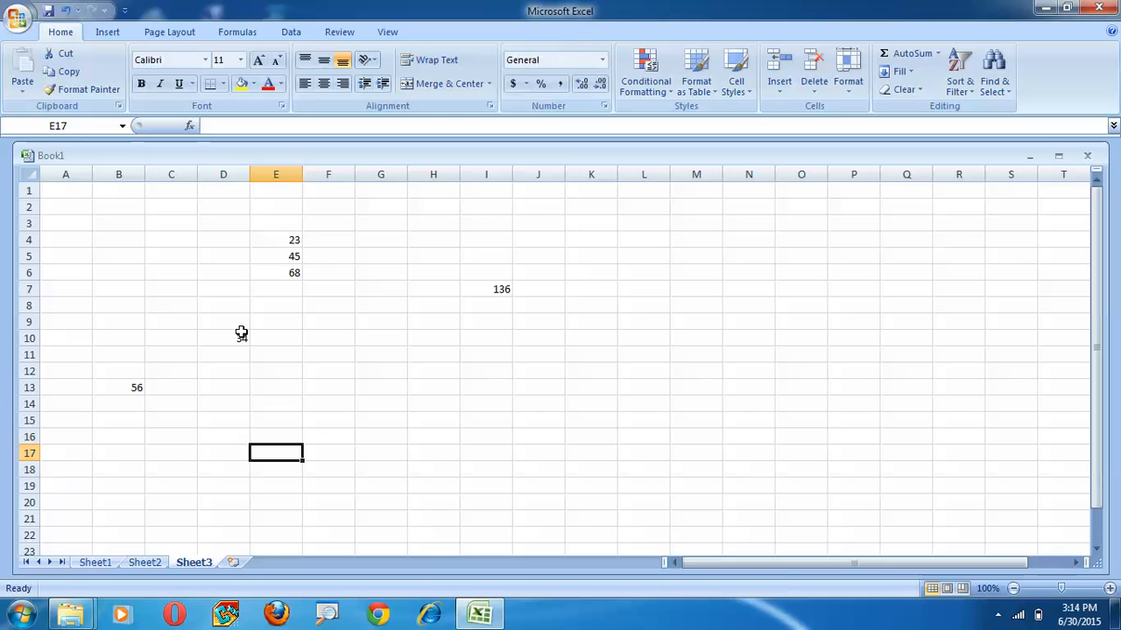
pyautogui.write('76')
pyautogui.press('Up')
# Enter the number 54 in cell H9
pyautogui.press('Up')
pyautogui.press('Up')
pyautogui.press('Up')
pyautogui.press('Up')
pyautogui.press('Up')
pyautogui.press('Up')
pyautogui.press('Up')
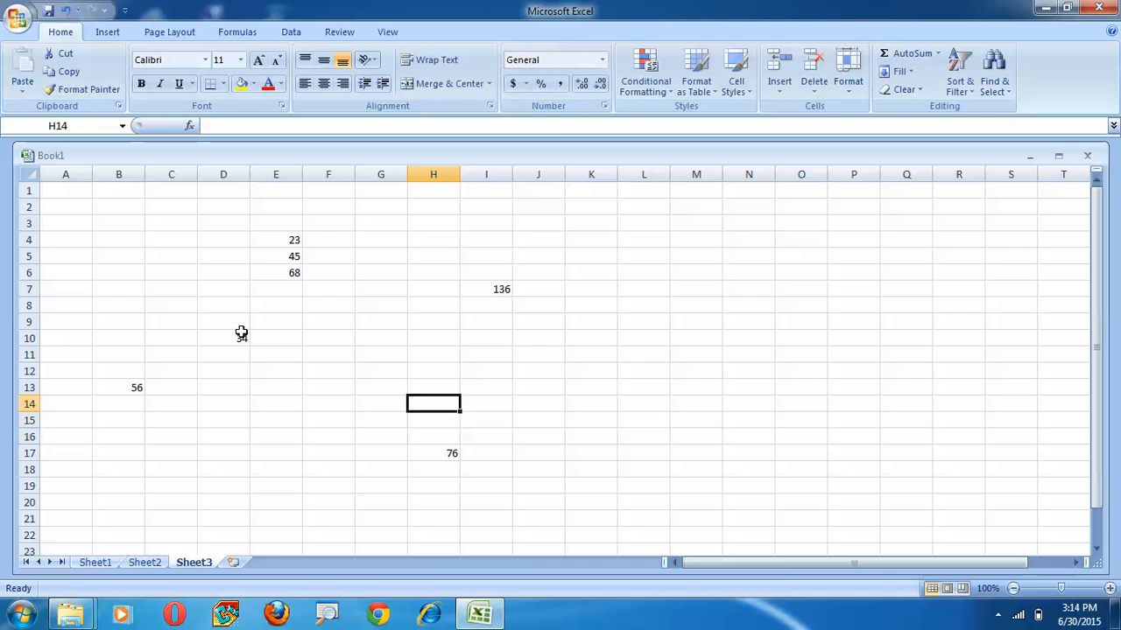
pyautogui.write('54')
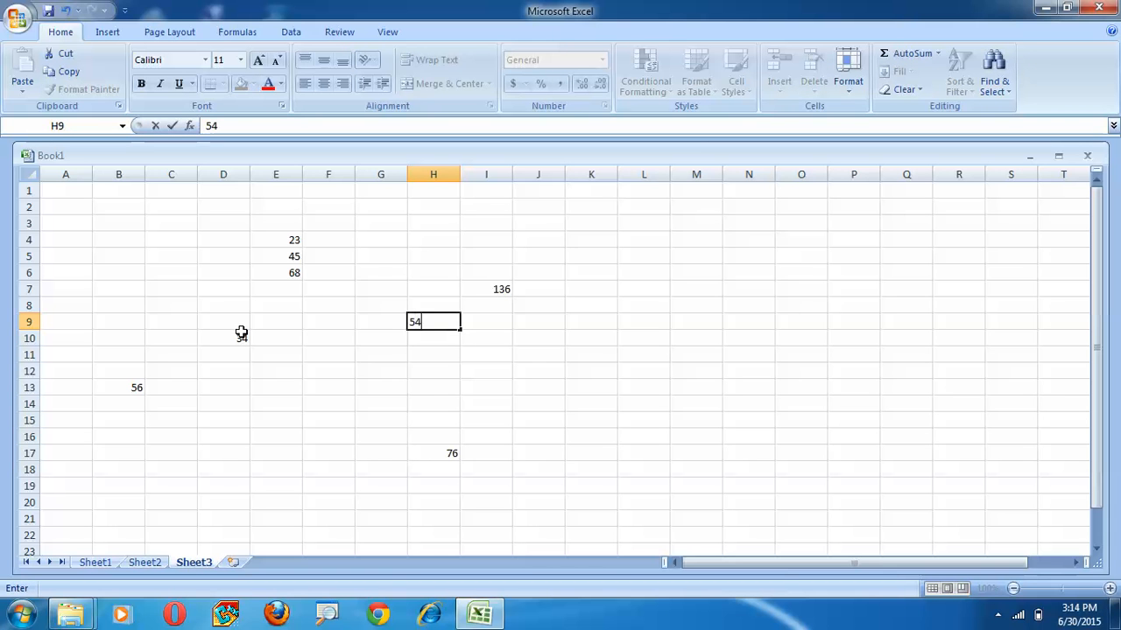
pyautogui.press('Left')
# Enter the number 32 in cell C7
pyautogui.press('Left')
pyautogui.press('Up')
pyautogui.press('Left')
pyautogui.press('Up')
pyautogui.press('Left')
pyautogui.press('Left')
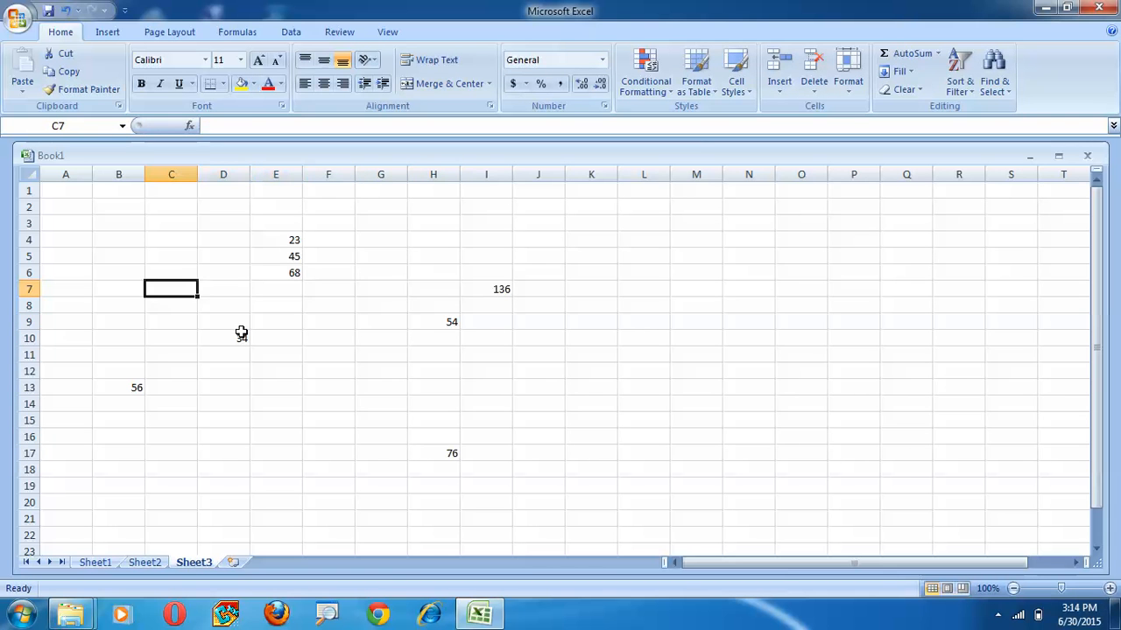
pyautogui.write('32')
pyautogui.press('Down')
# Enter the number 45 in cell A21
pyautogui.press('Down')
pyautogui.press('Down')
pyautogui.press('Down')
pyautogui.press('Down')
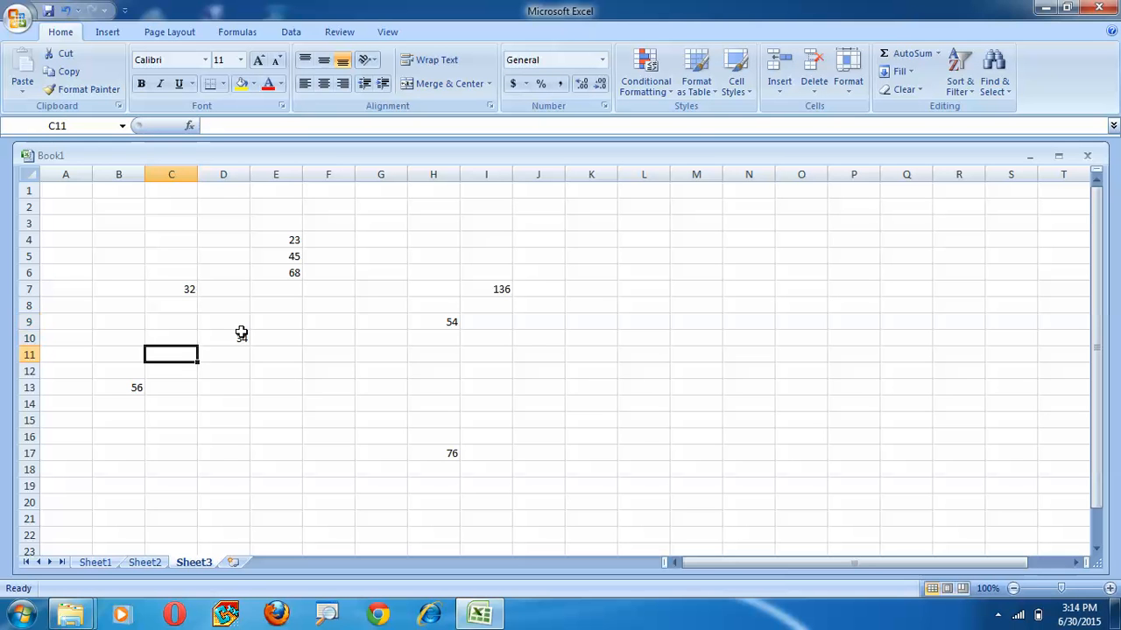
pyautogui.press('Down')
pyautogui.press('Down')
pyautogui.press('Down')
pyautogui.press('Down')
pyautogui.press('Down')
pyautogui.press('Down')
pyautogui.press('Down')
pyautogui.press('Down')
pyautogui.press('Down')
pyautogui.press('Down')
pyautogui.press('Left')
pyautogui.press('Left')
pyautogui.press('Up')
pyautogui.write('45')
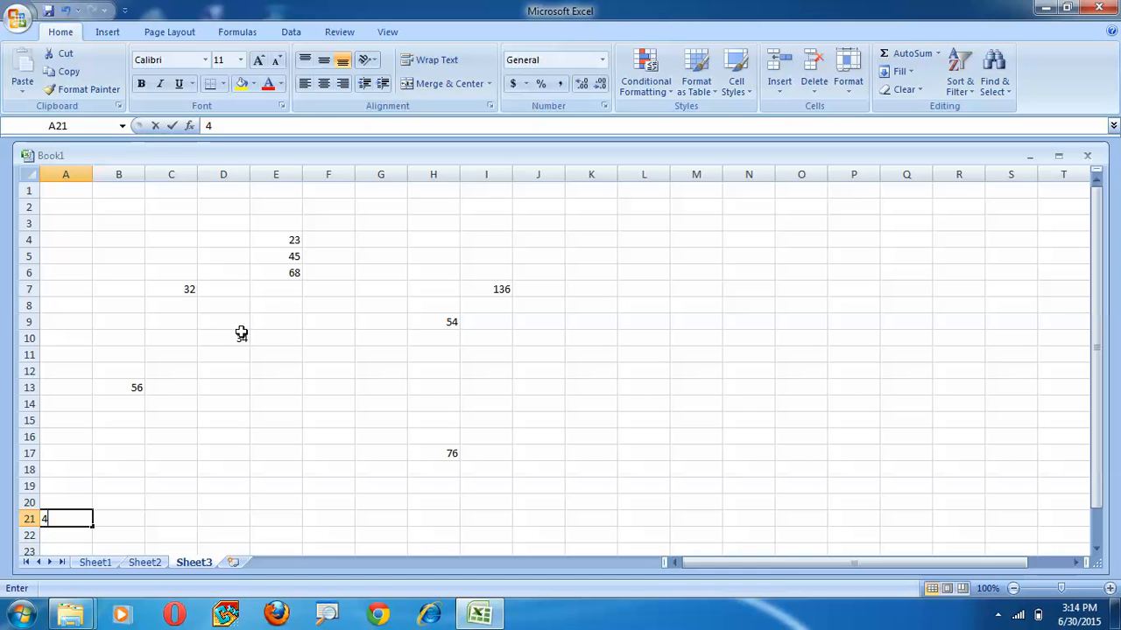
pyautogui.press('Right')
# Enter the number 64 in cell I21
pyautogui.press('Right')
pyautogui.press('Right')
pyautogui.press('Right')
pyautogui.press('Right')
pyautogui.press('Right')
pyautogui.press('Right')
pyautogui.press('Right')
pyautogui.write('64')
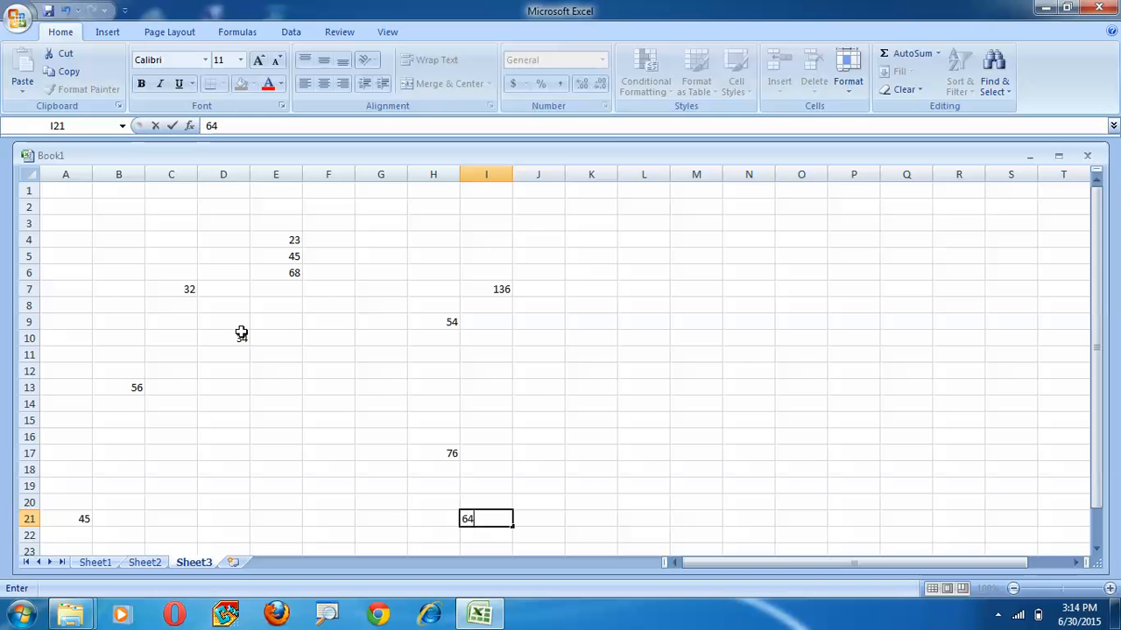
pyautogui.press('Up')
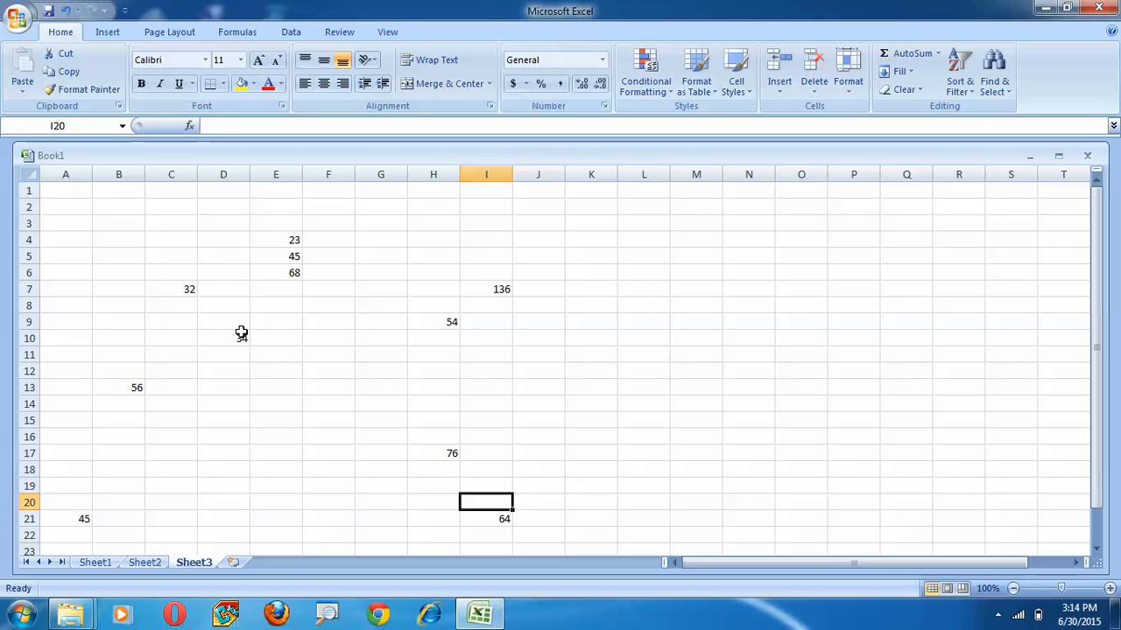
# Start a SUM formula in cell E13 with cell H17 as its first argument
pyautogui.press('Left')
pyautogui.press('Up')
pyautogui.press('Left')
pyautogui.press('Left')
pyautogui.press('Up')
pyautogui.press('Up')
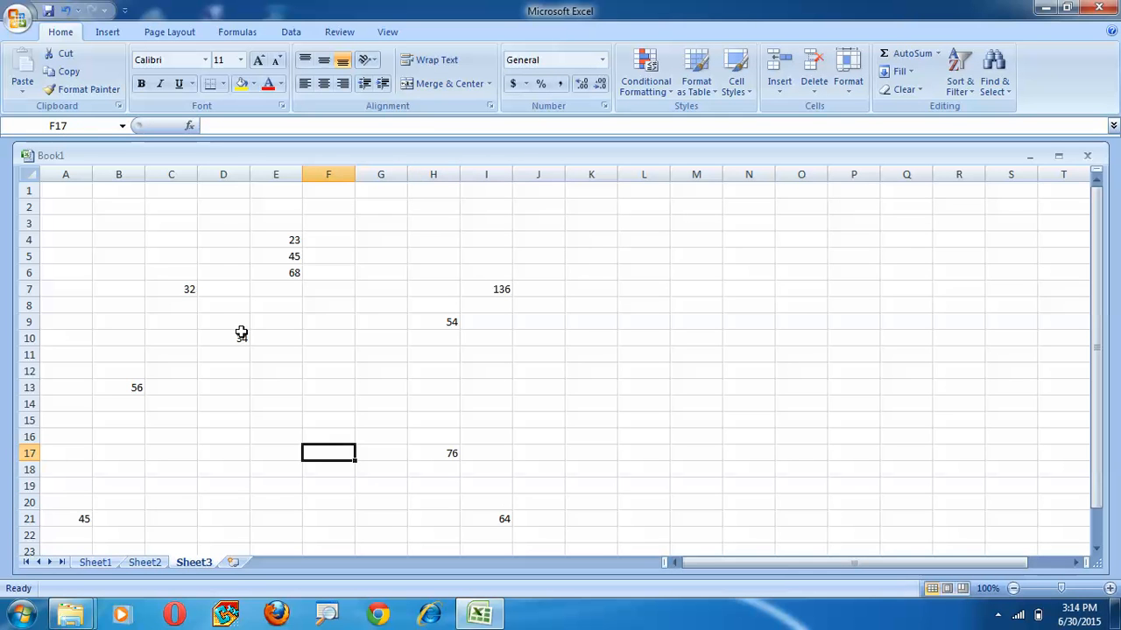
pyautogui.click(274, 386)
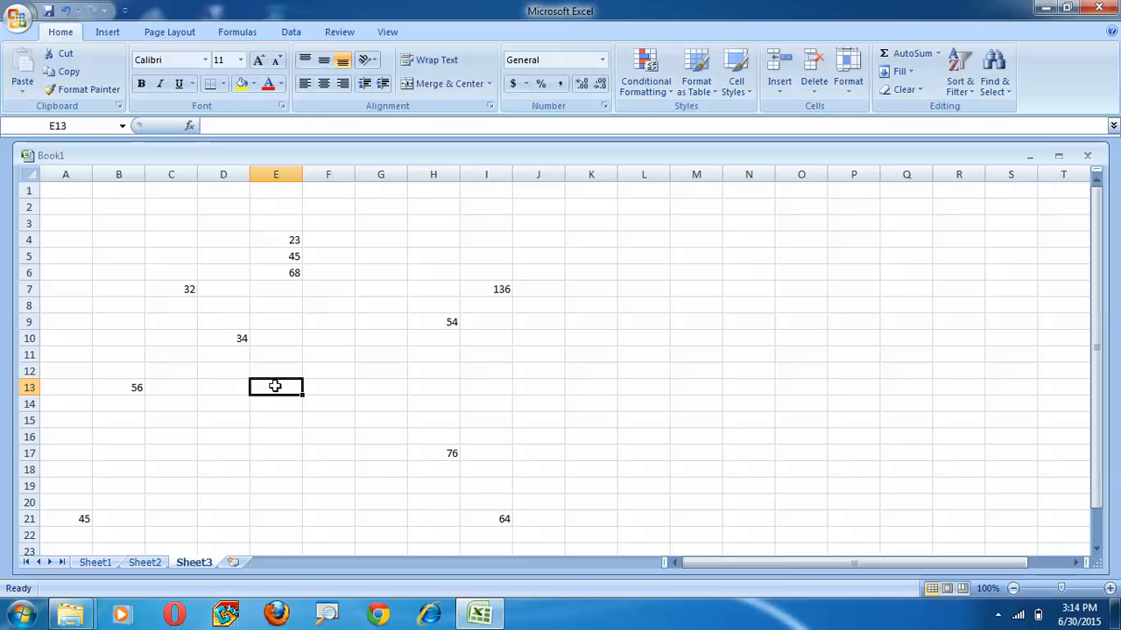
pyautogui.write('s')
pyautogui.write('su')
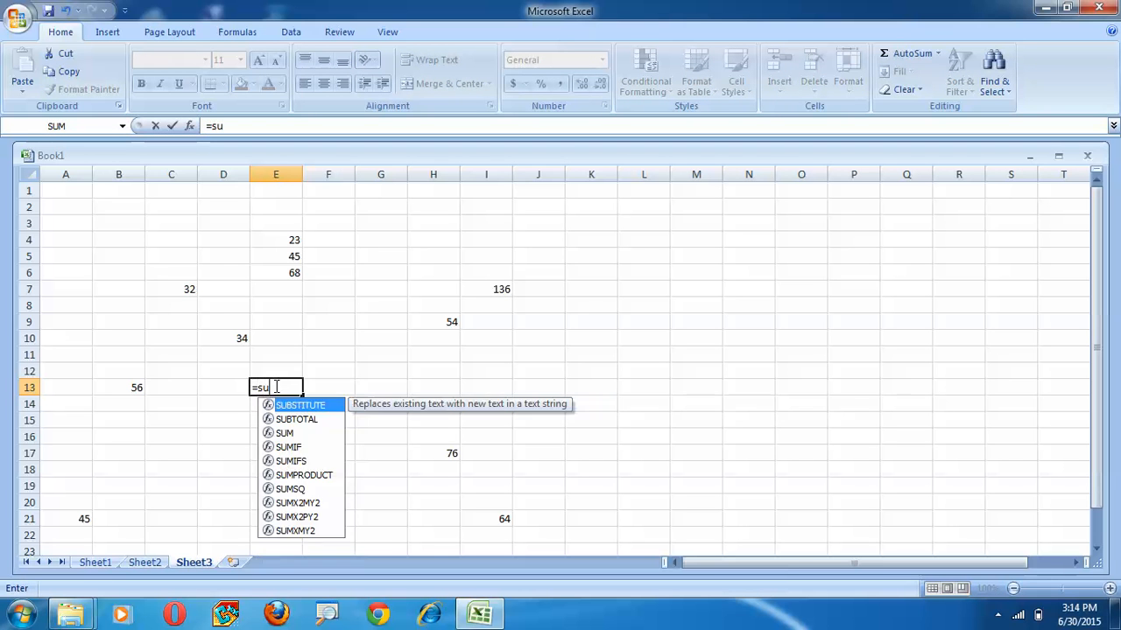
pyautogui.write('m(')
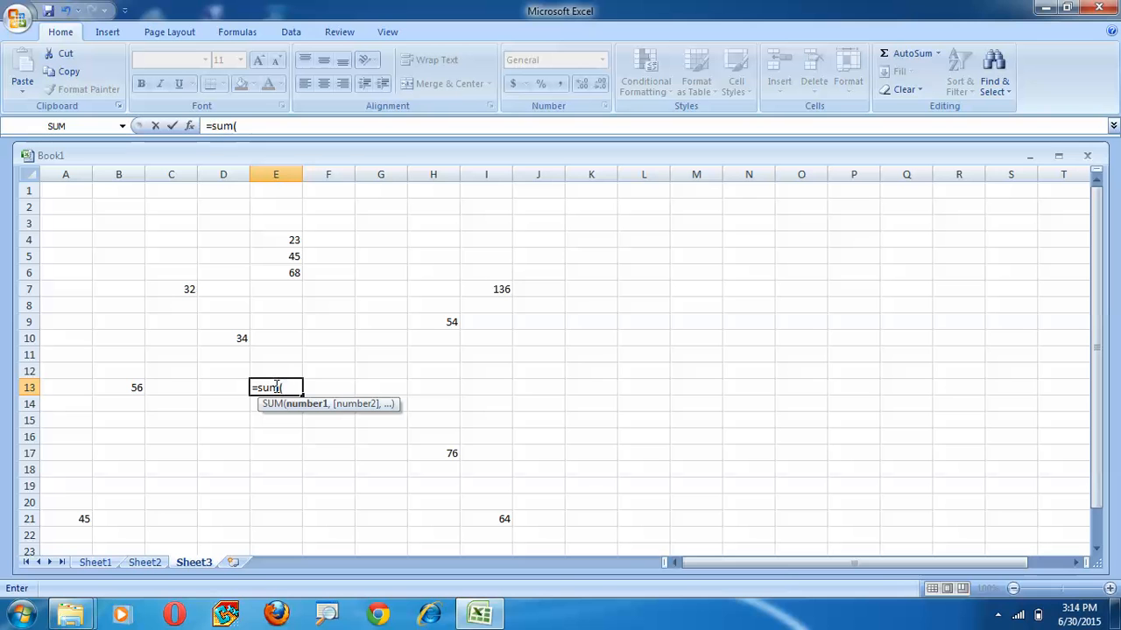
pyautogui.click(155, 286)
pyautogui.click(447, 324)
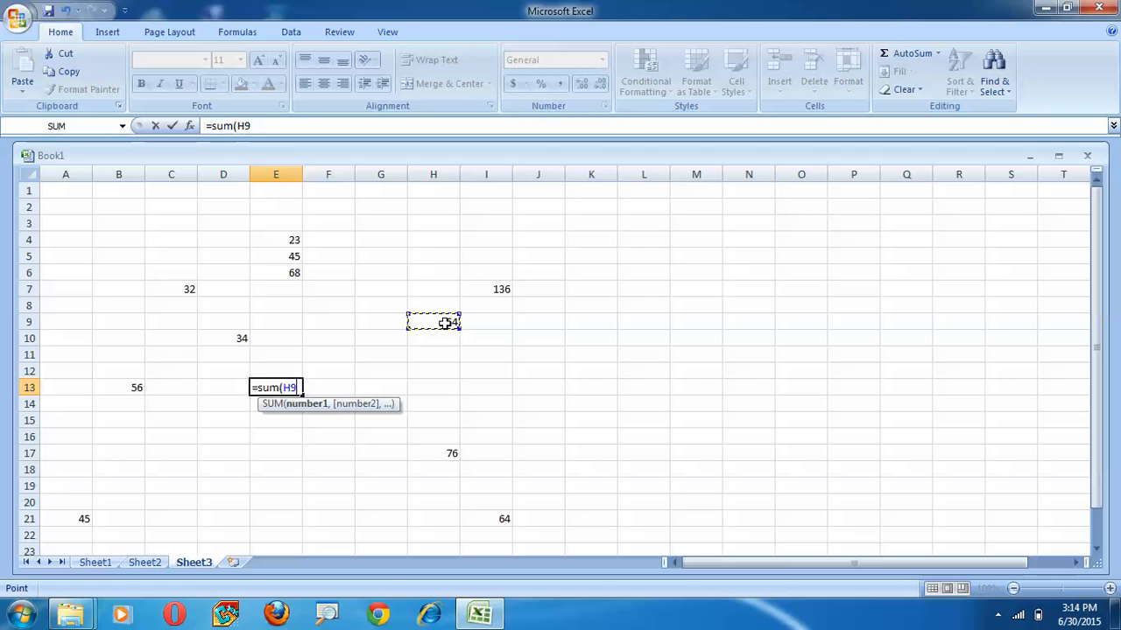
pyautogui.click(442, 453)
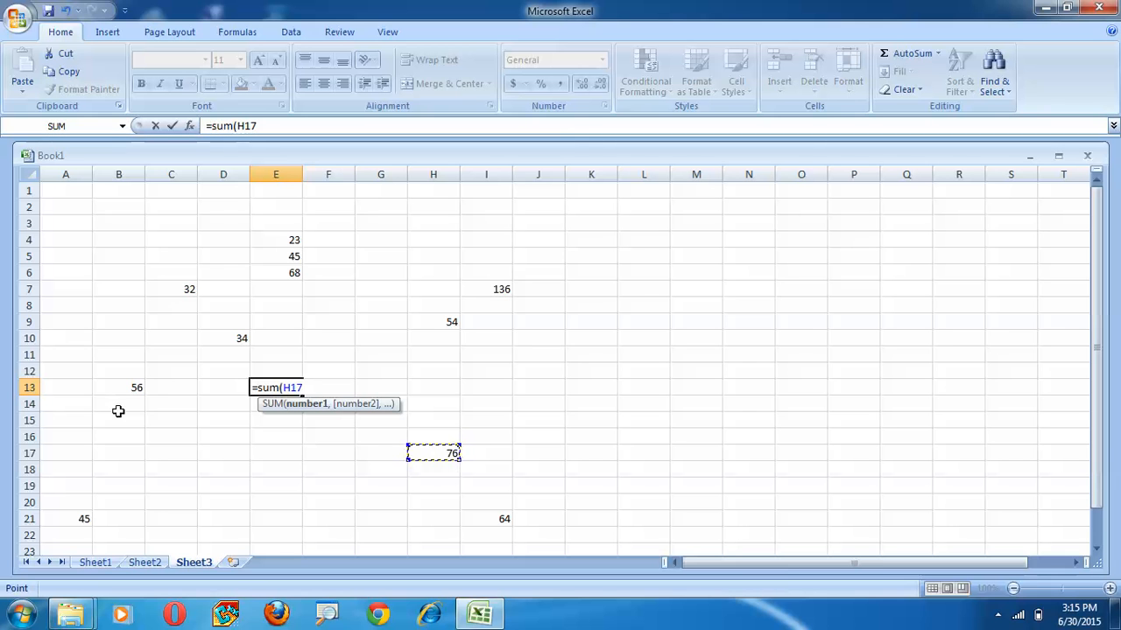
# Add cells C7, H9, B13 and A21 as comma-separated arguments to the SUM formula and complete it
pyautogui.write(',')
pyautogui.click(166, 290)
pyautogui.write(',')
pyautogui.click(447, 320)
pyautogui.write(',')
pyautogui.click(118, 388)
pyautogui.write(',')
pyautogui.click(79, 518)
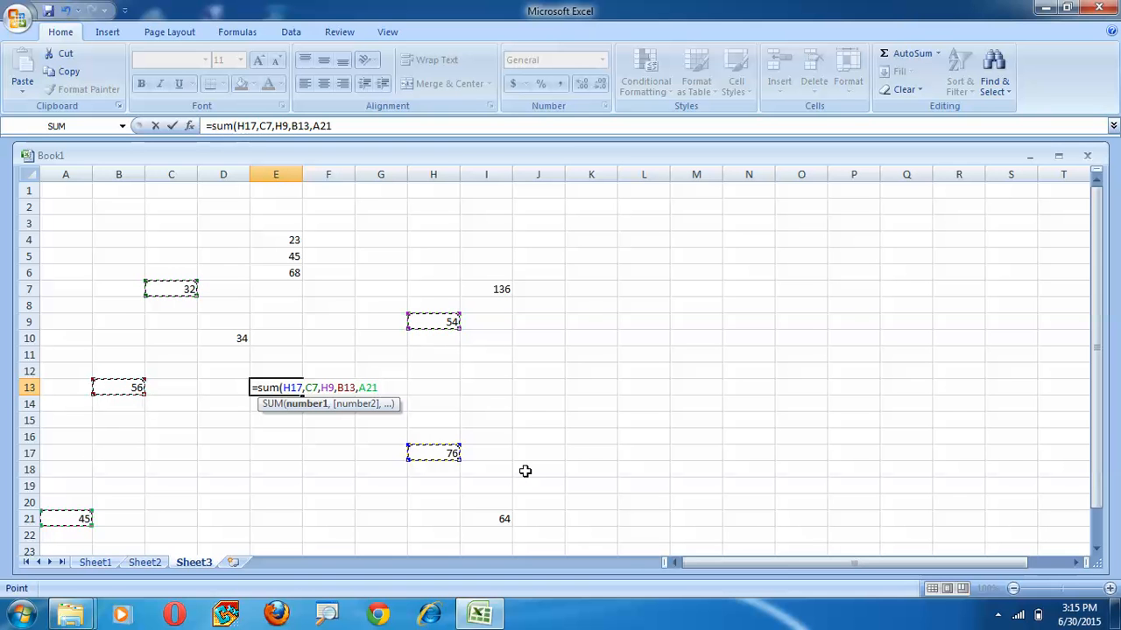
pyautogui.press('Return')
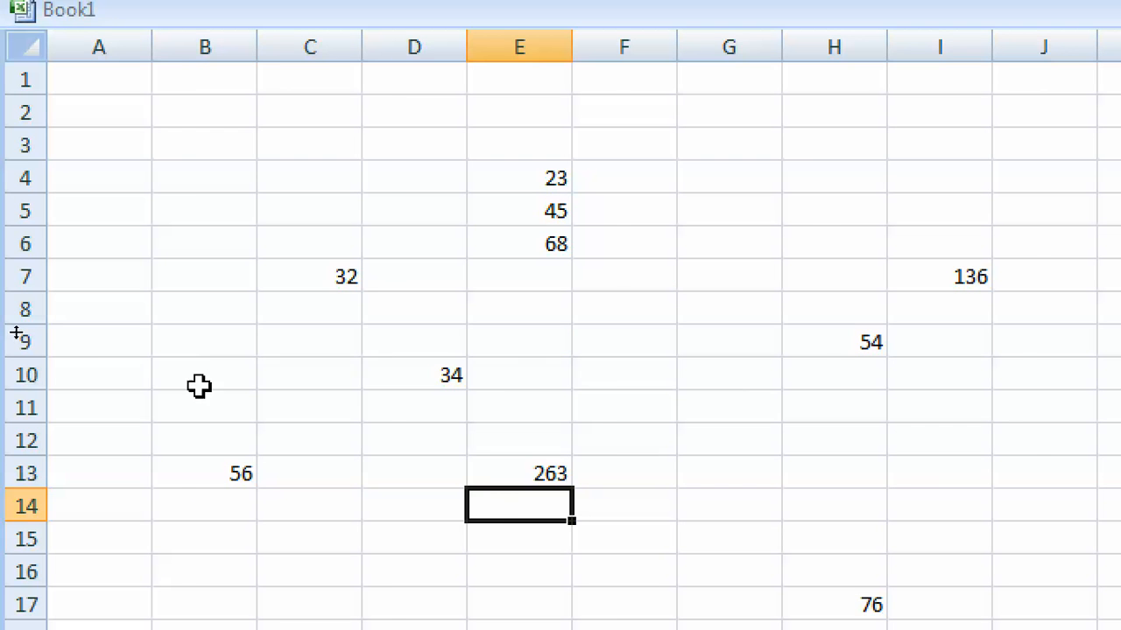
pyautogui.click(755, 273)
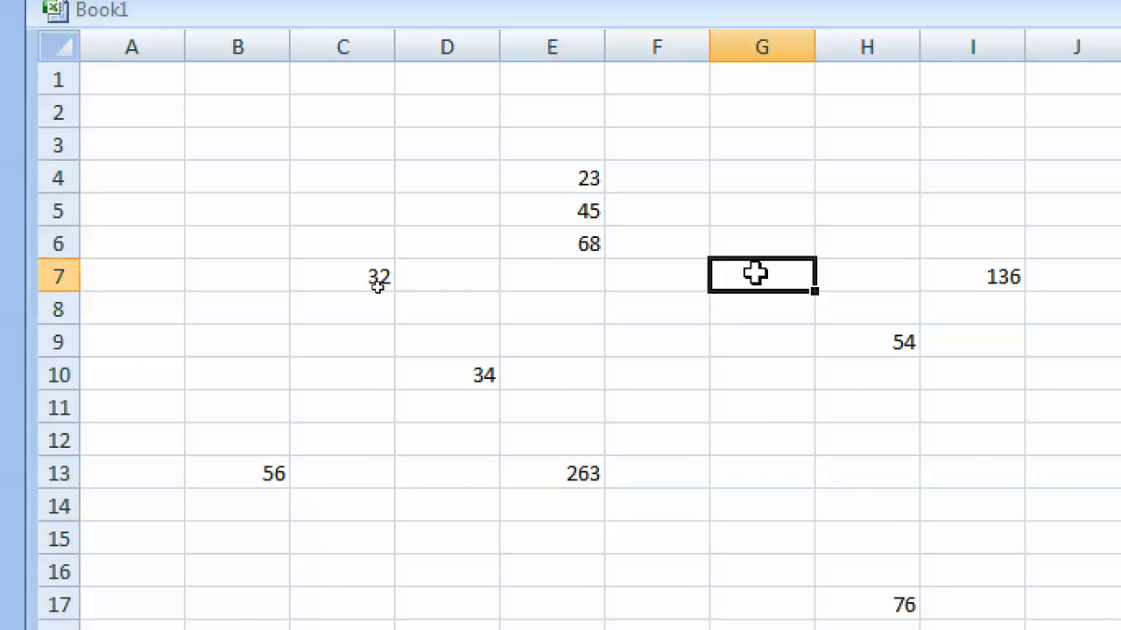
pyautogui.click(935, 400)
pyautogui.click(720, 232)
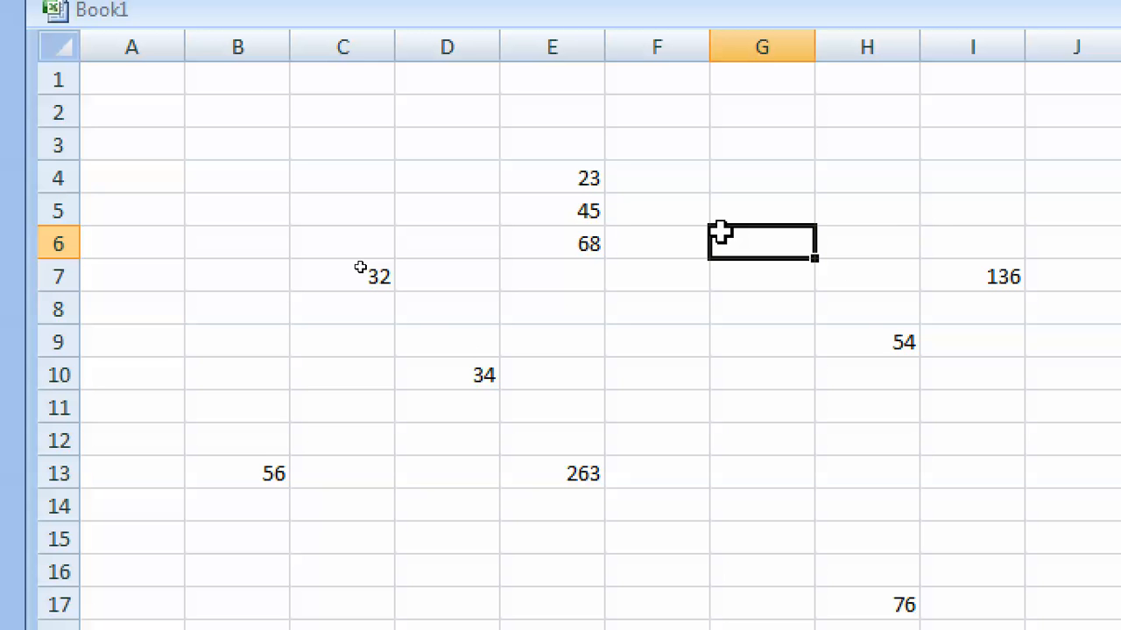
pyautogui.write('=')
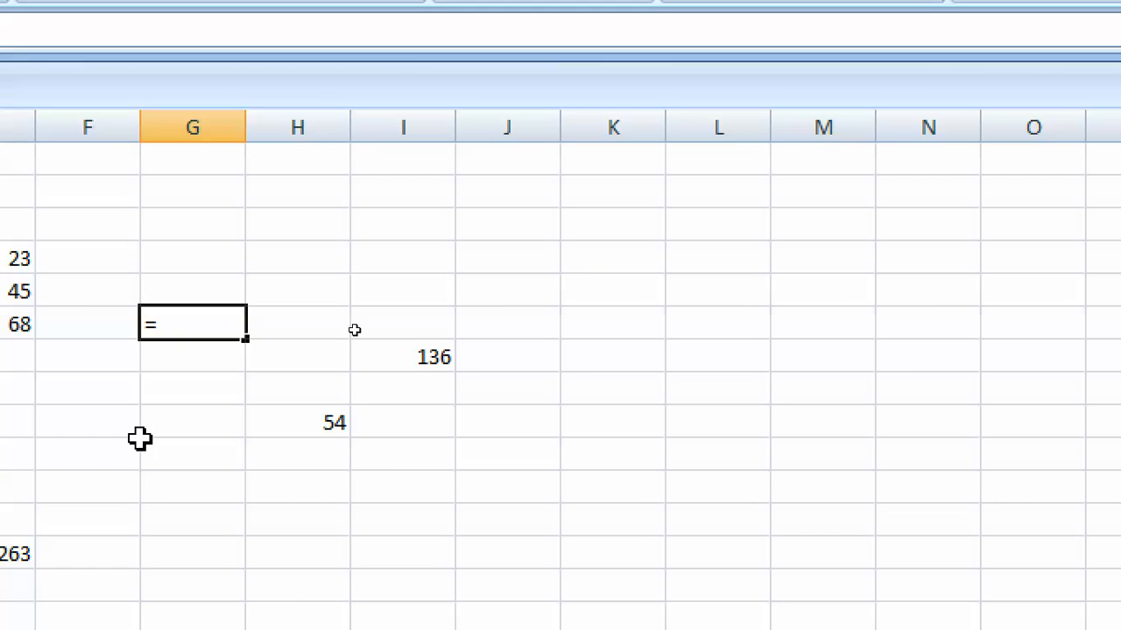
pyautogui.press('Escape')
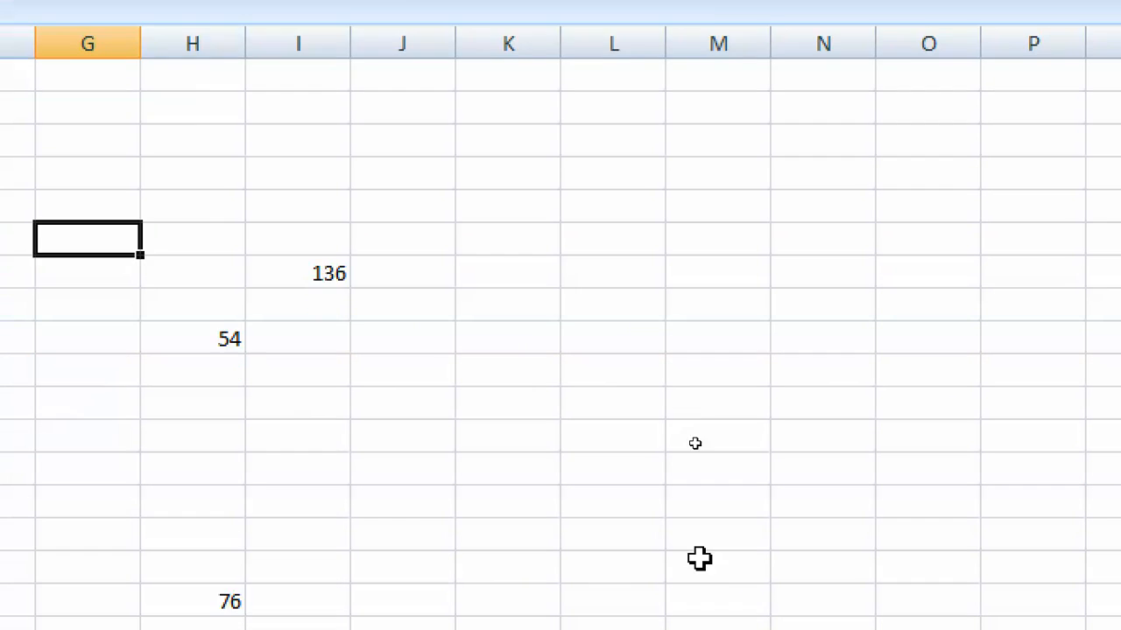
# Enter the formula =54+78+7 in cell J3 to add directly written numbers
pyautogui.click(447, 122)
pyautogui.write('=')
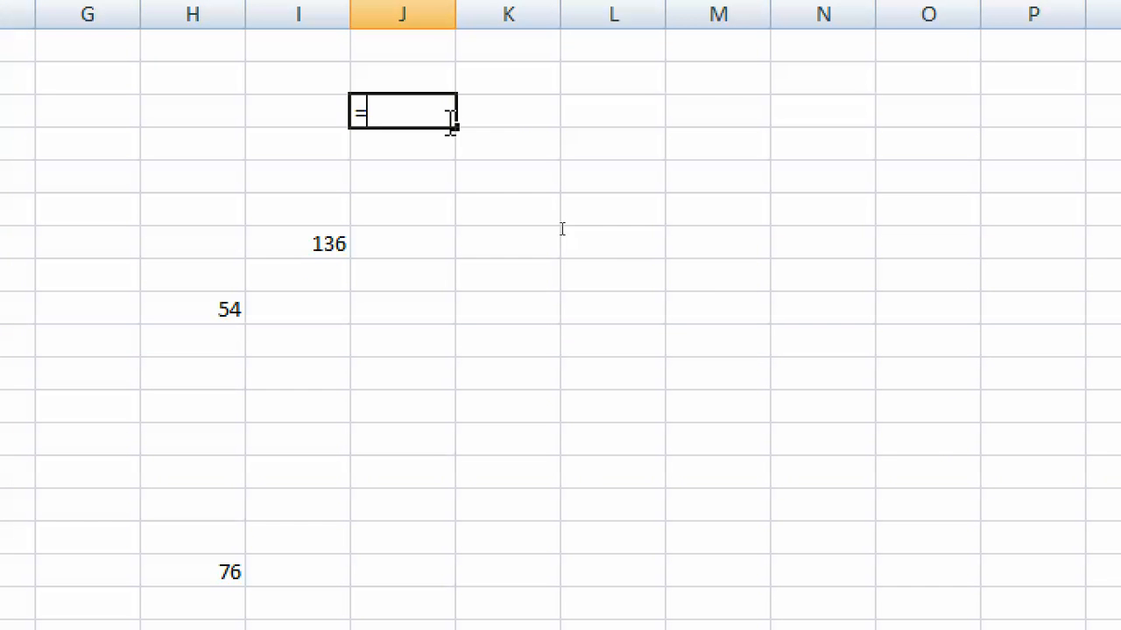
pyautogui.write('54')
pyautogui.write('+78')
pyautogui.write('+76')
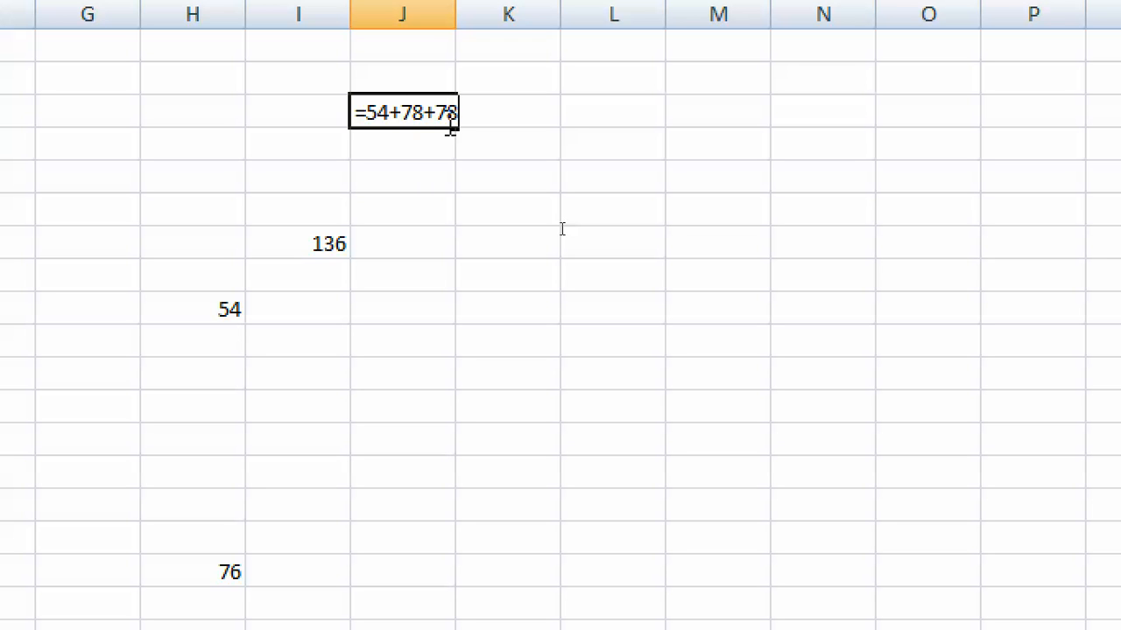
pyautogui.press('Return')
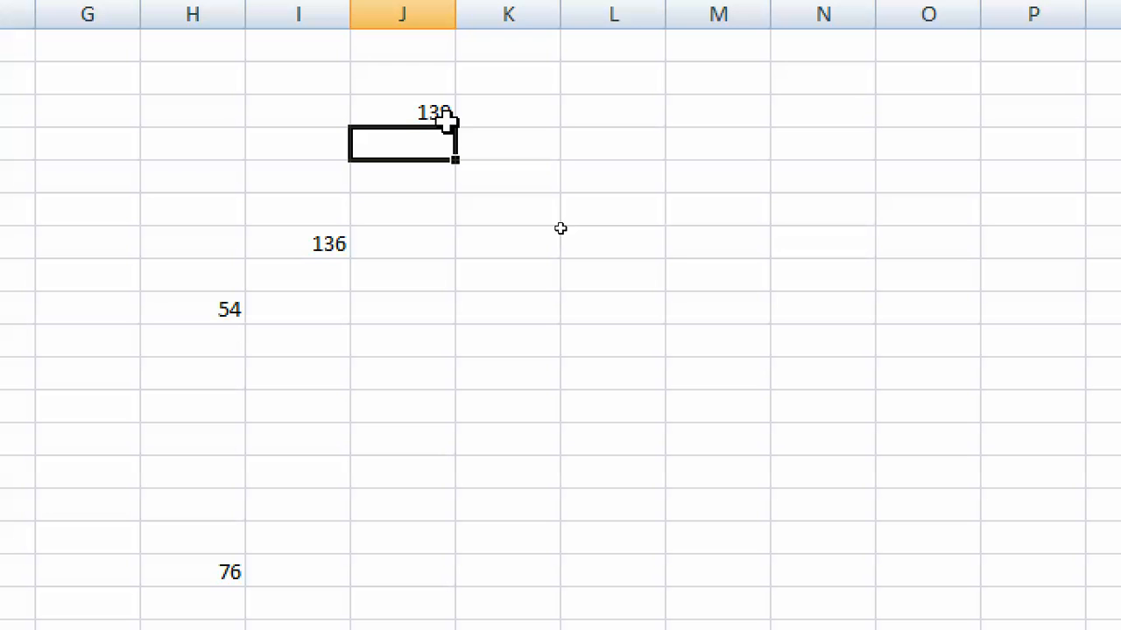
pyautogui.click(413, 305)
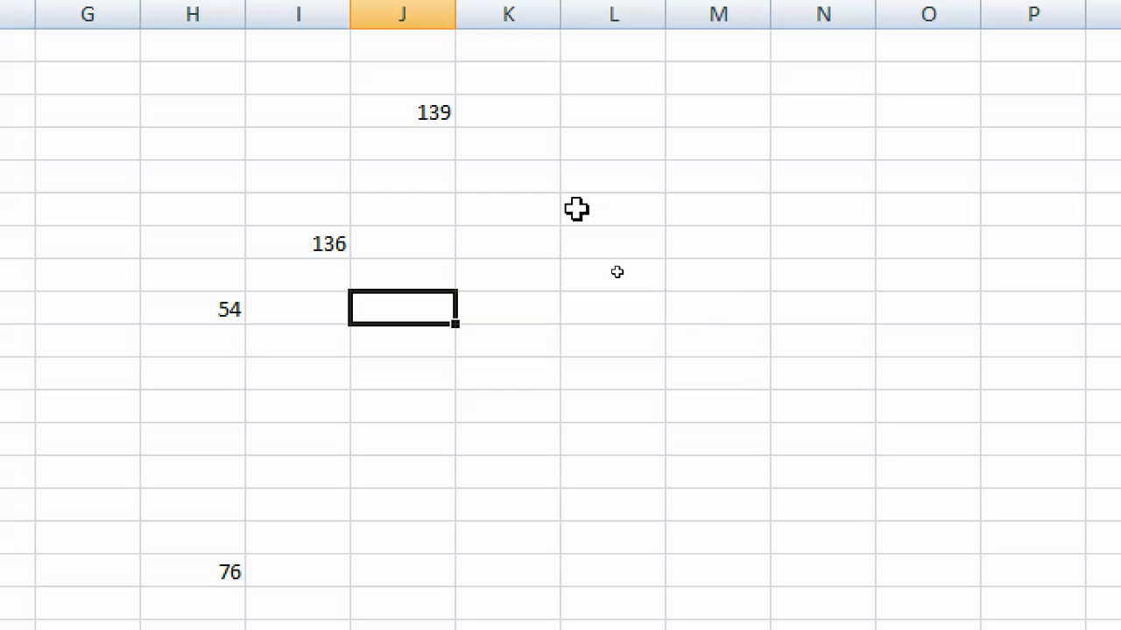
pyautogui.click(550, 210)
pyautogui.click(649, 243)
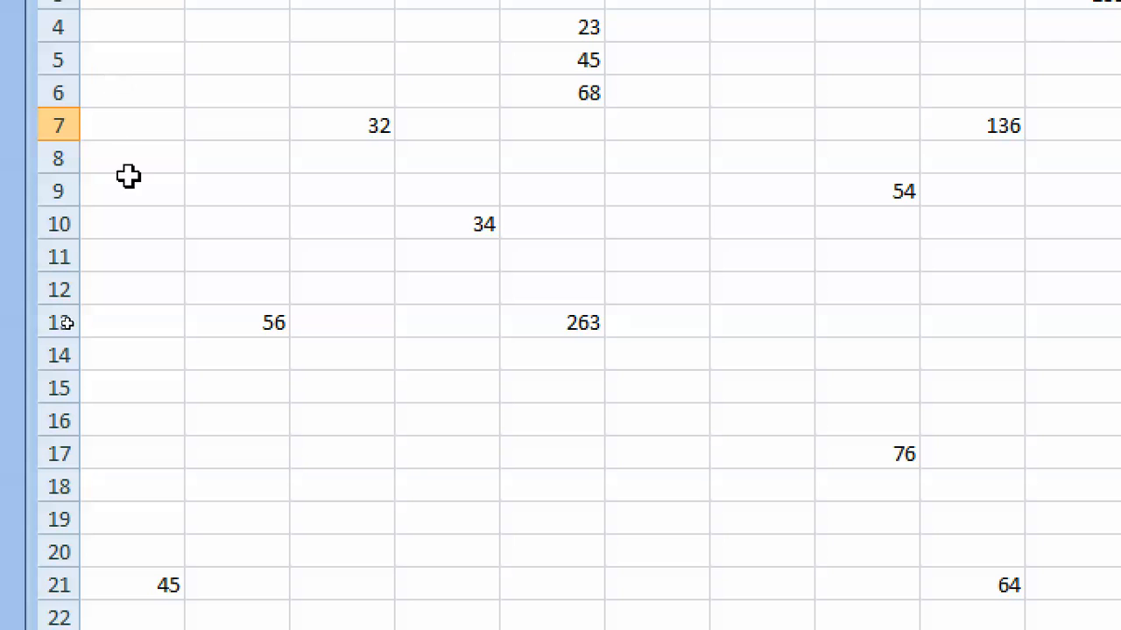
# Enter the formula =sum(e4:e6) in cell B9 to total the adjacent numbers in column E
pyautogui.click(235, 185)
pyautogui.write('=sum(')
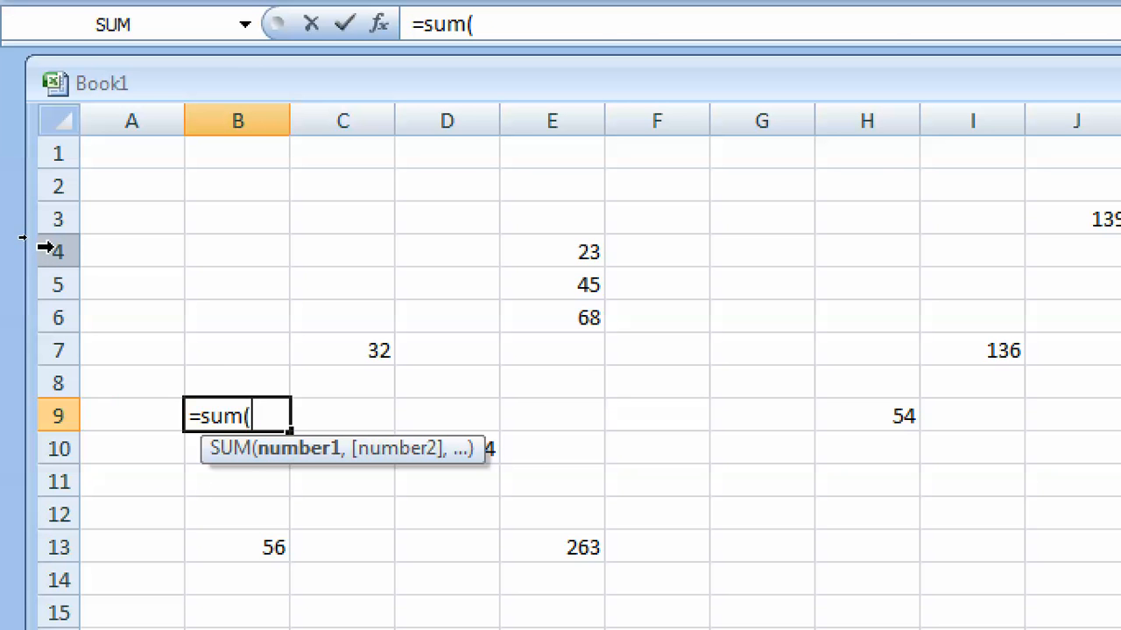
pyautogui.write('e4')
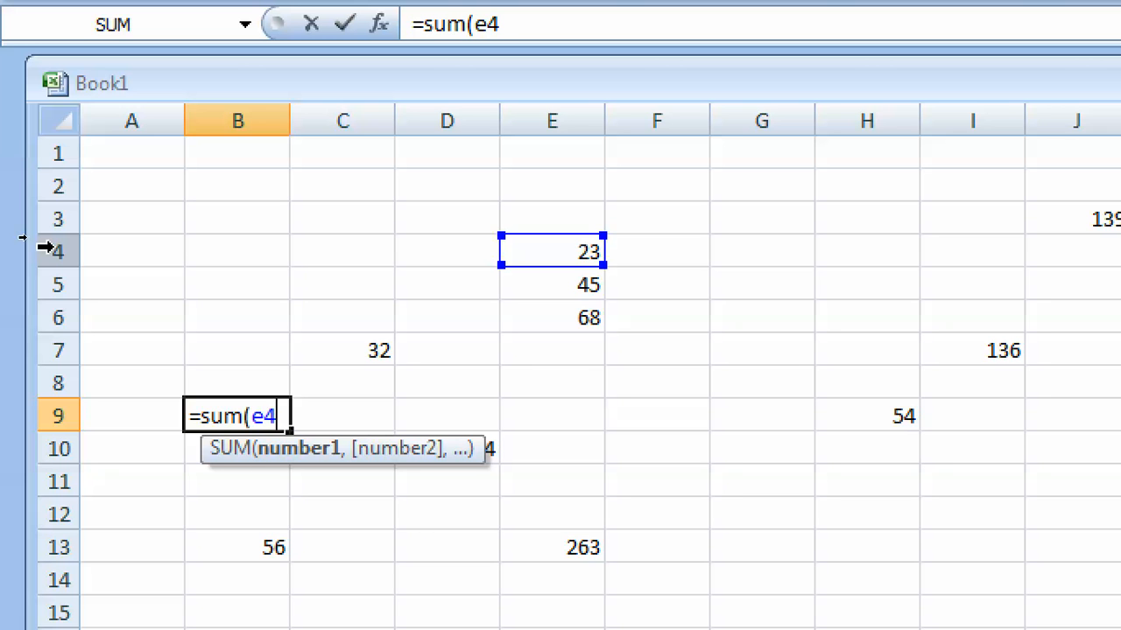
pyautogui.write(':')
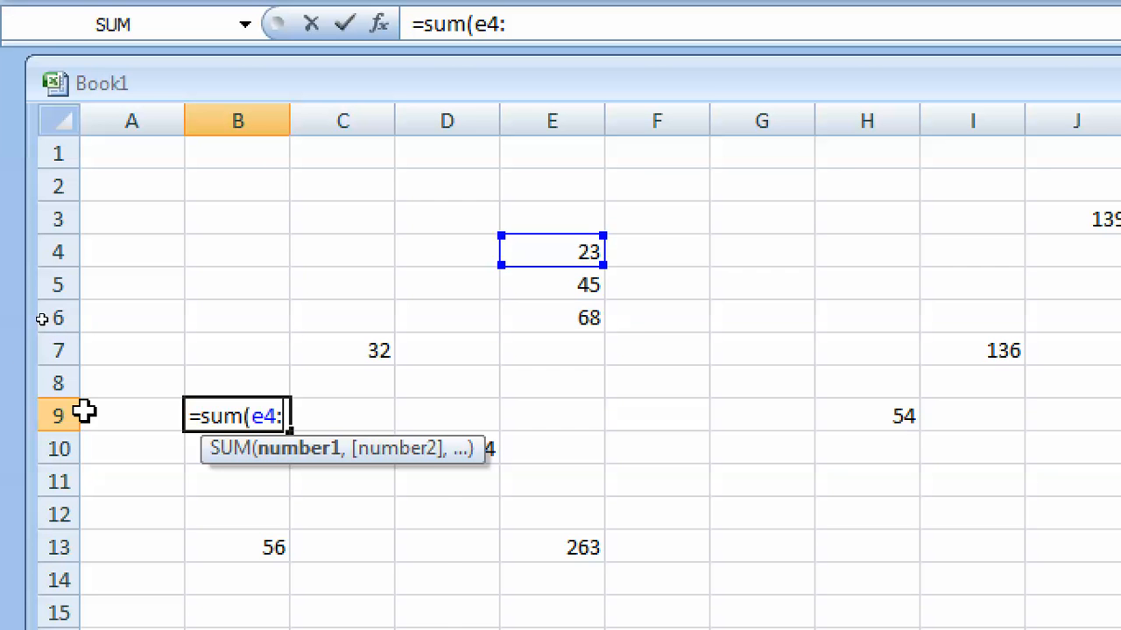
pyautogui.write('e6')
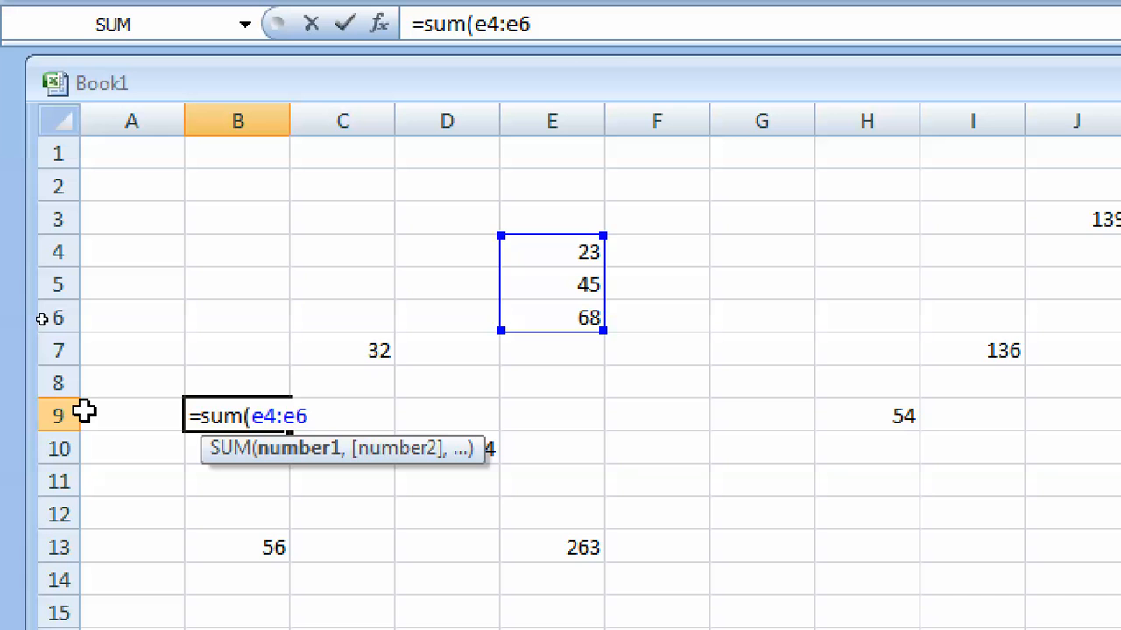
pyautogui.write(')')
pyautogui.press('Return')
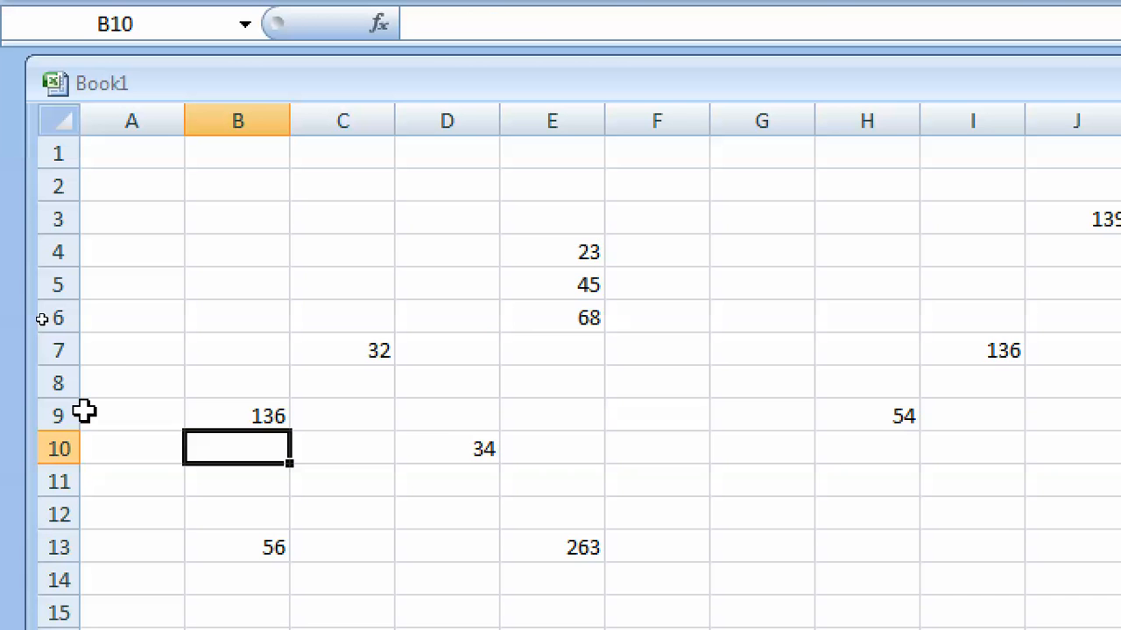
# Start a SUM formula in cell B4 with cells D10 and H9 as its first two arguments
pyautogui.click(218, 264)
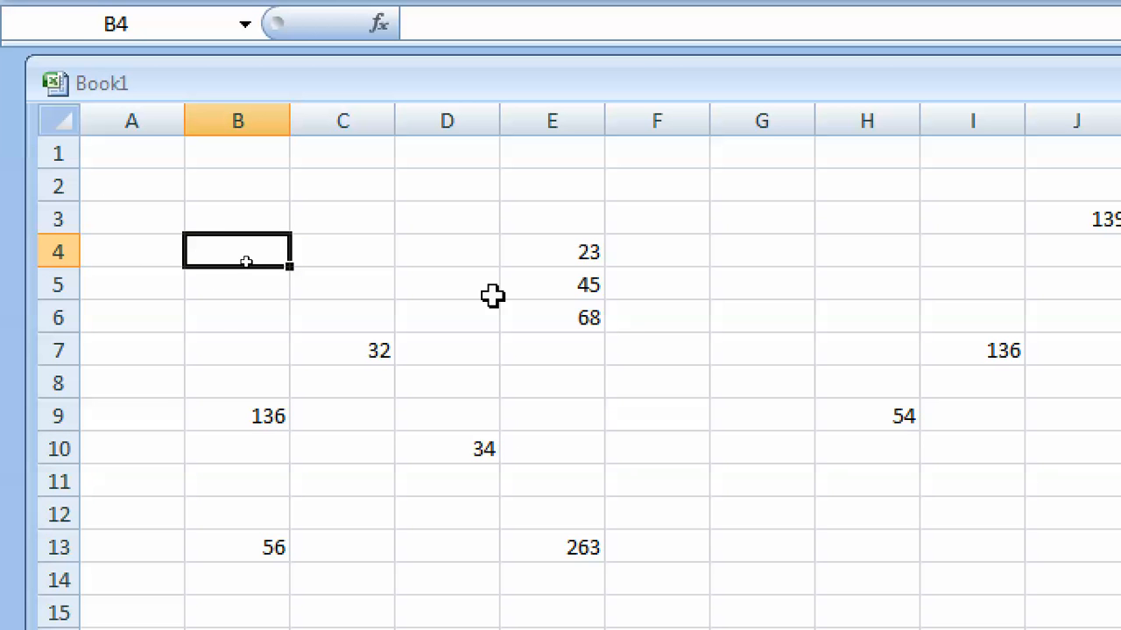
pyautogui.write('=sum')
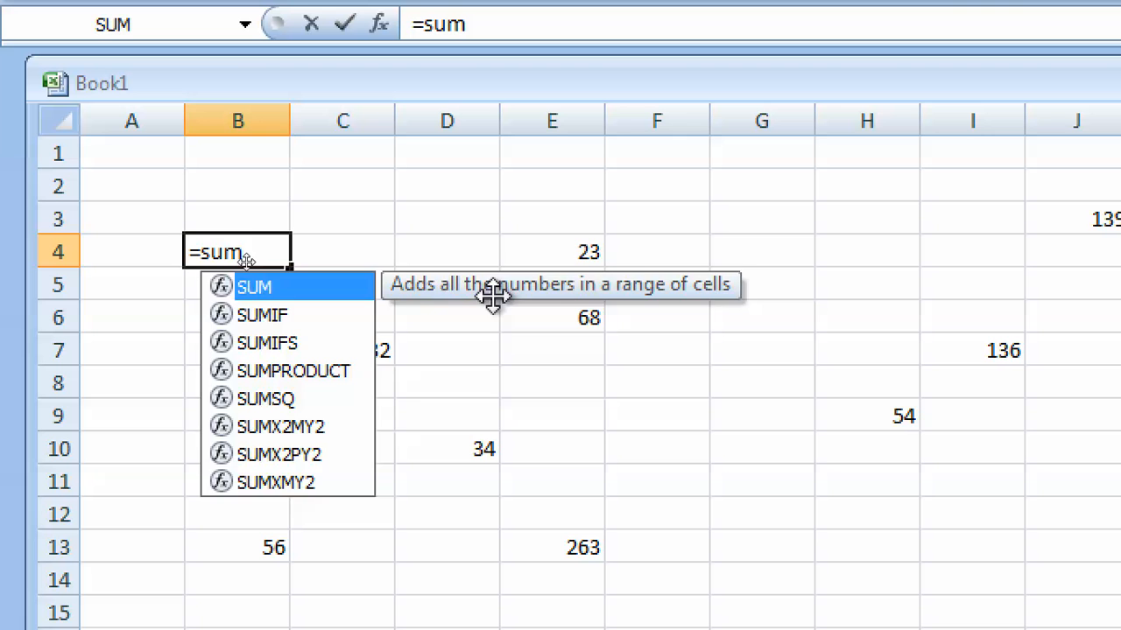
pyautogui.write('(')
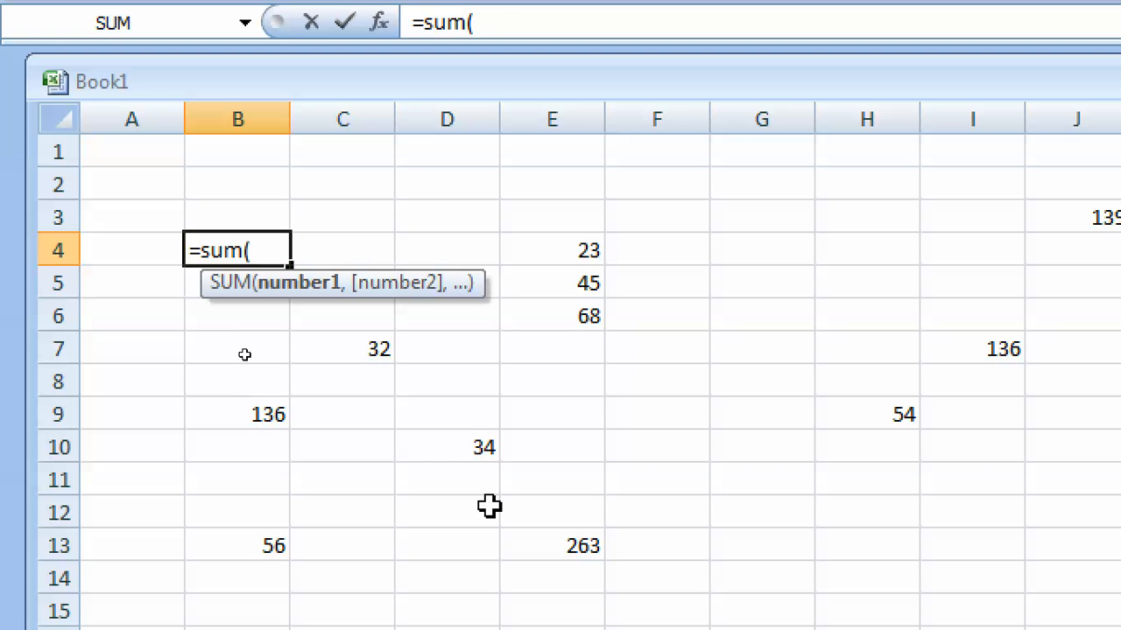
pyautogui.click(487, 450)
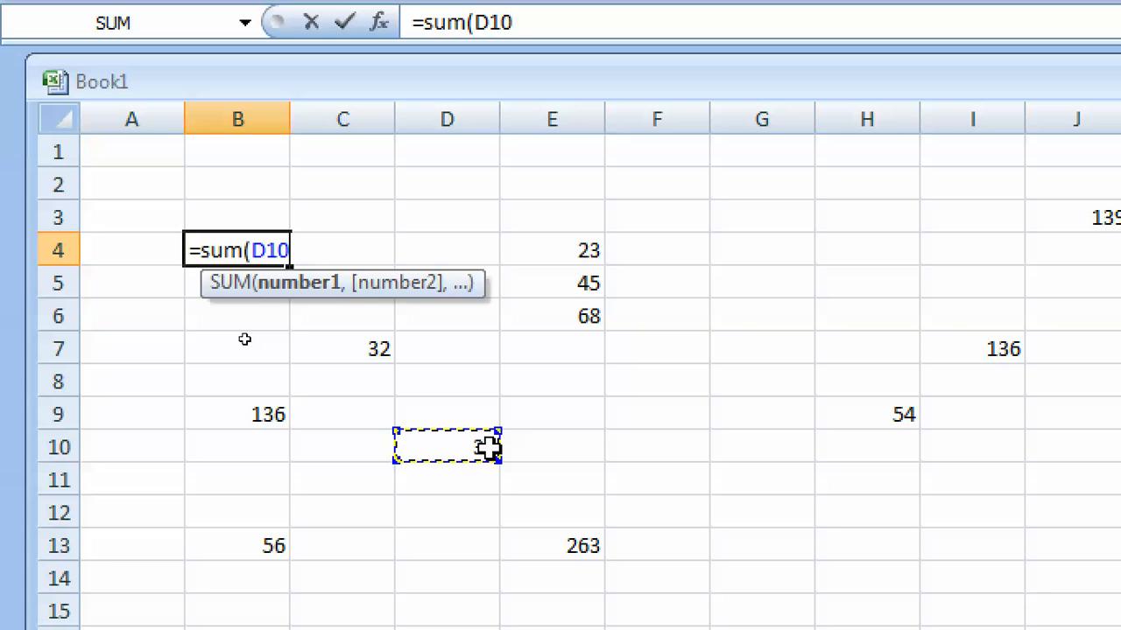
pyautogui.write(',')
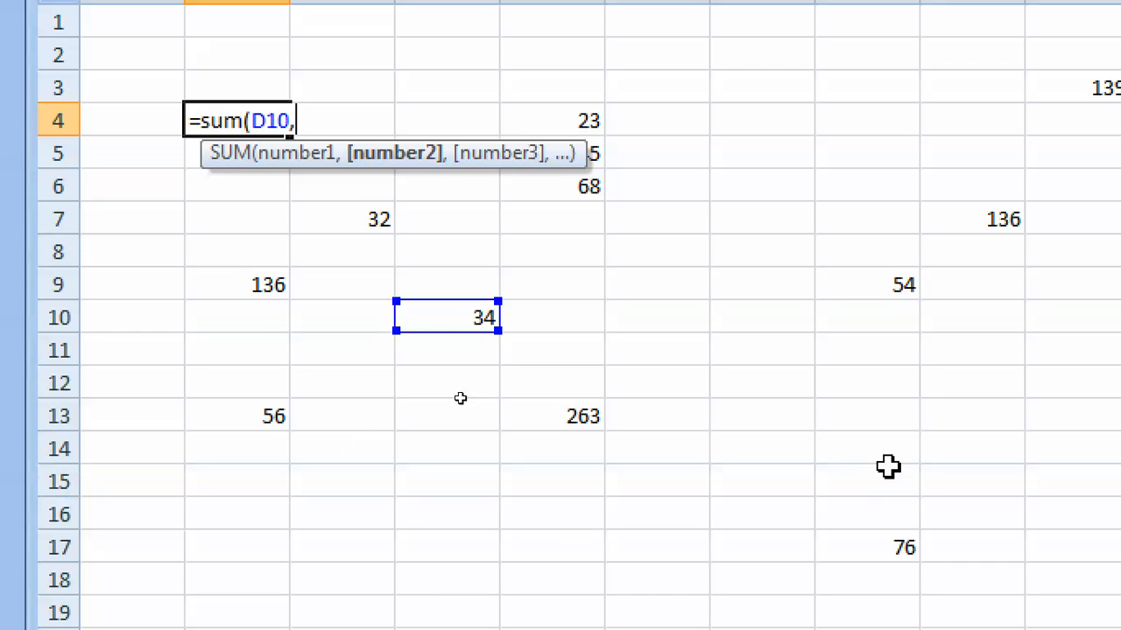
pyautogui.click(890, 425)
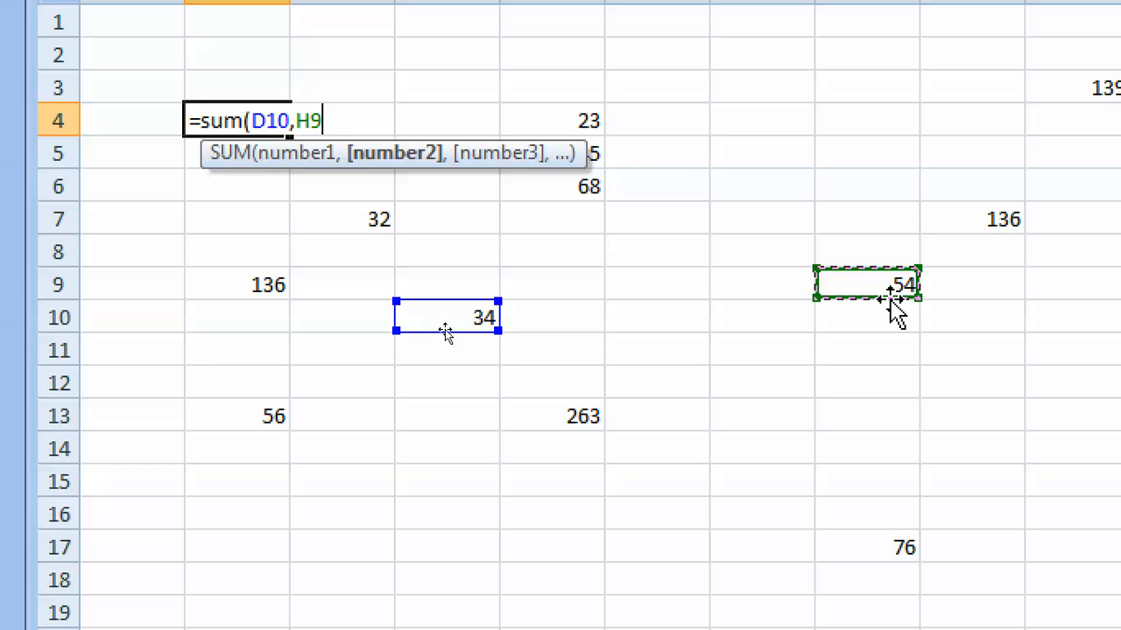
pyautogui.write(',')
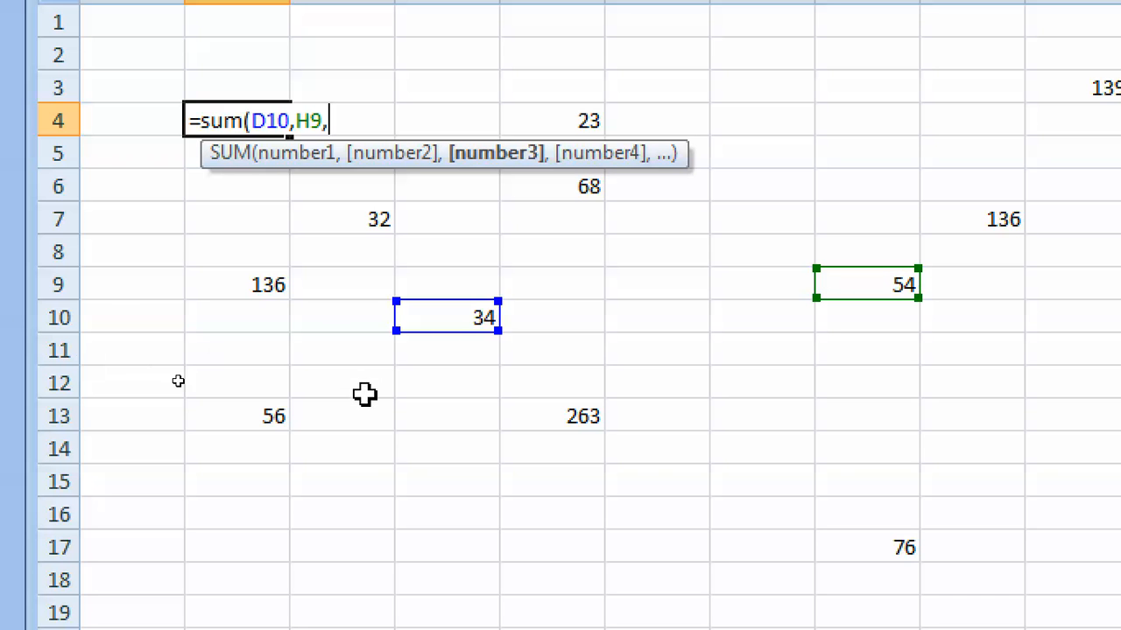
# Add cells B13, H17 and B9 to the SUM formula in B4, close the parenthesis and complete it
pyautogui.click(247, 398)
pyautogui.write(',')
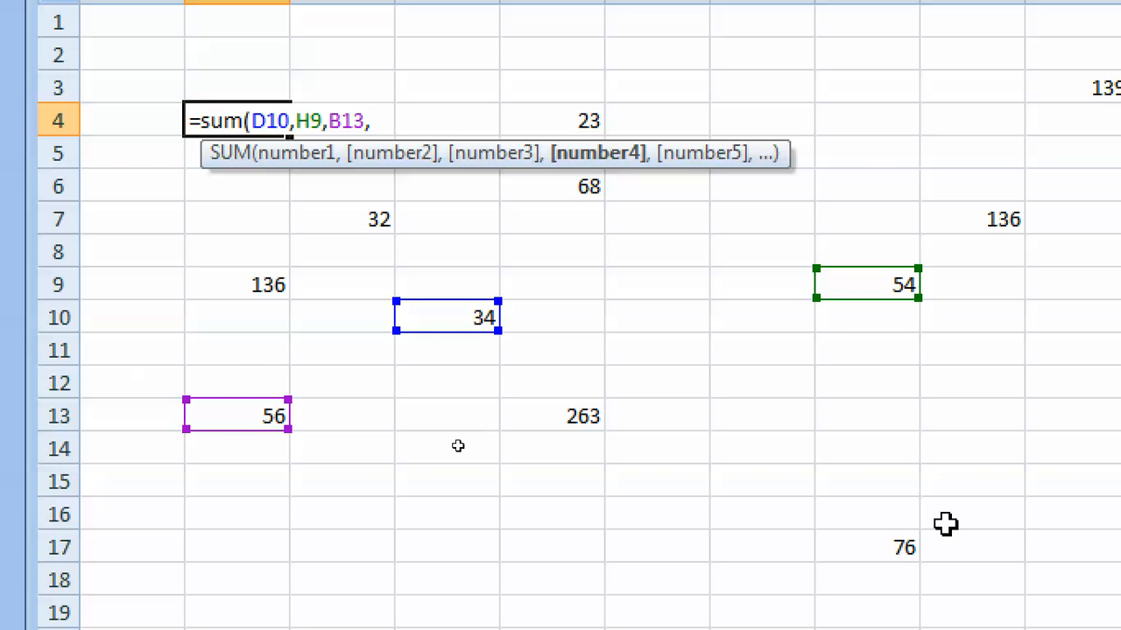
pyautogui.click(881, 543)
pyautogui.write(',')
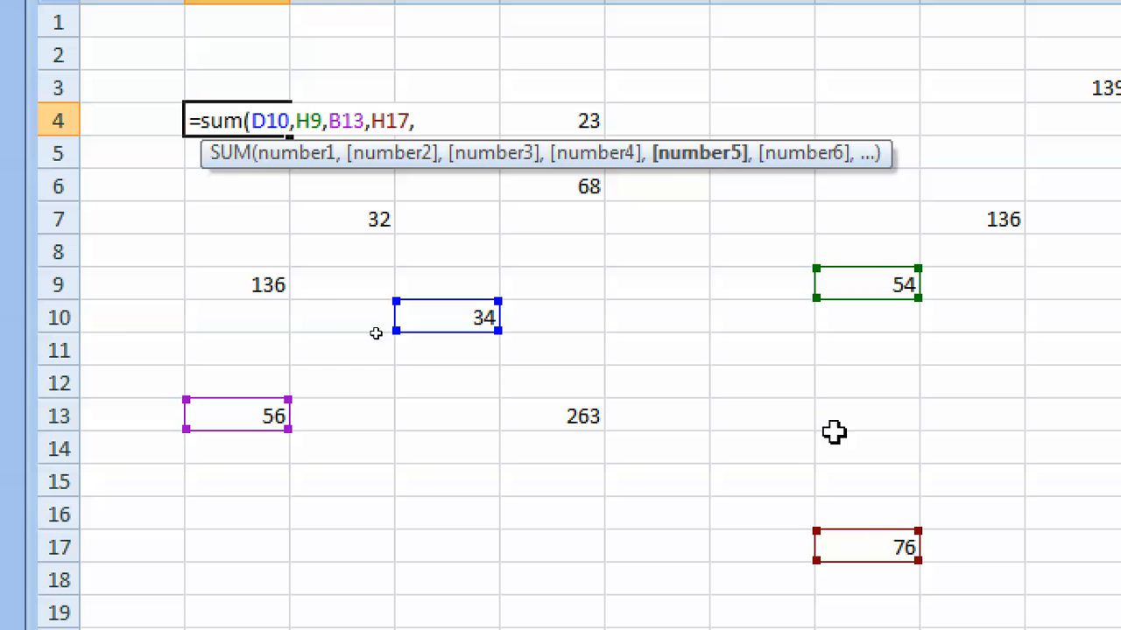
pyautogui.click(246, 292)
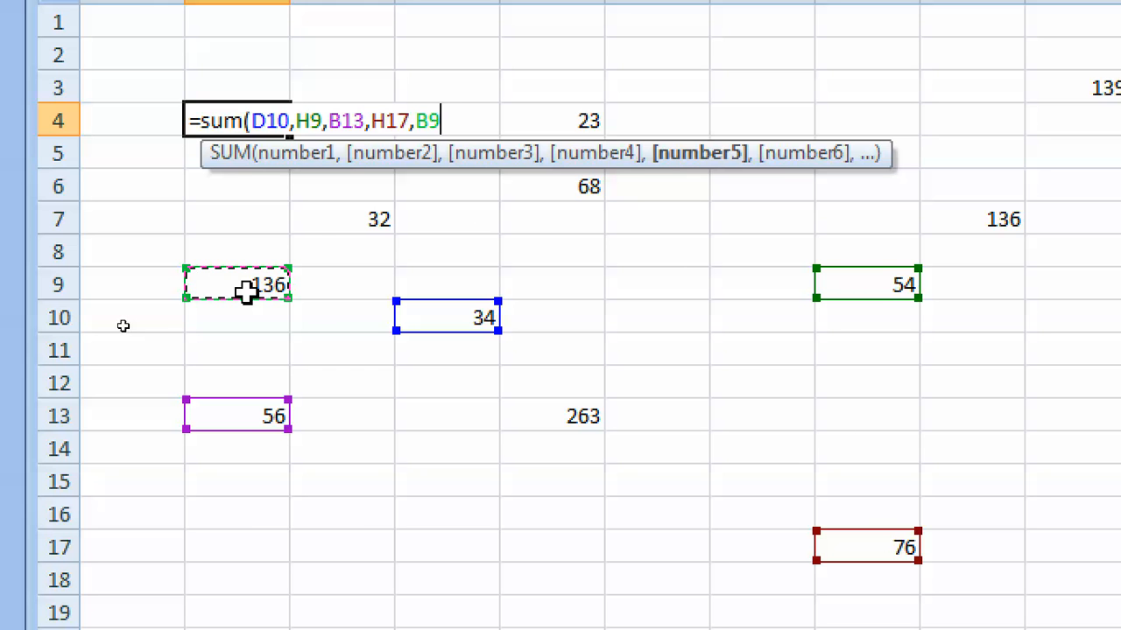
pyautogui.write(')')
pyautogui.press('Return')
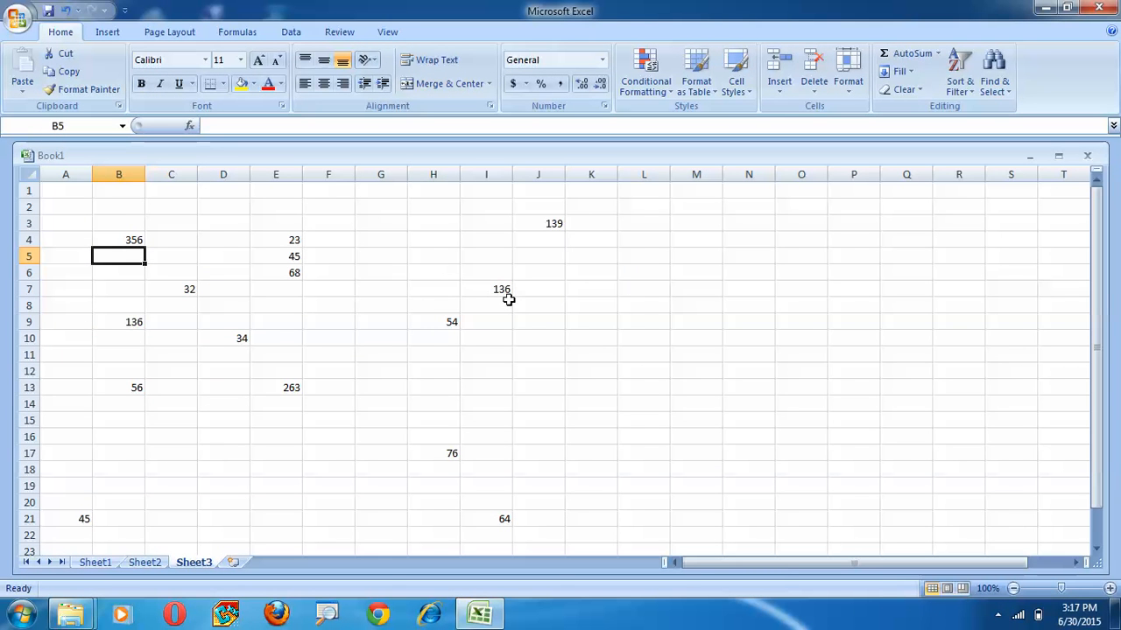
pyautogui.click(606, 322)
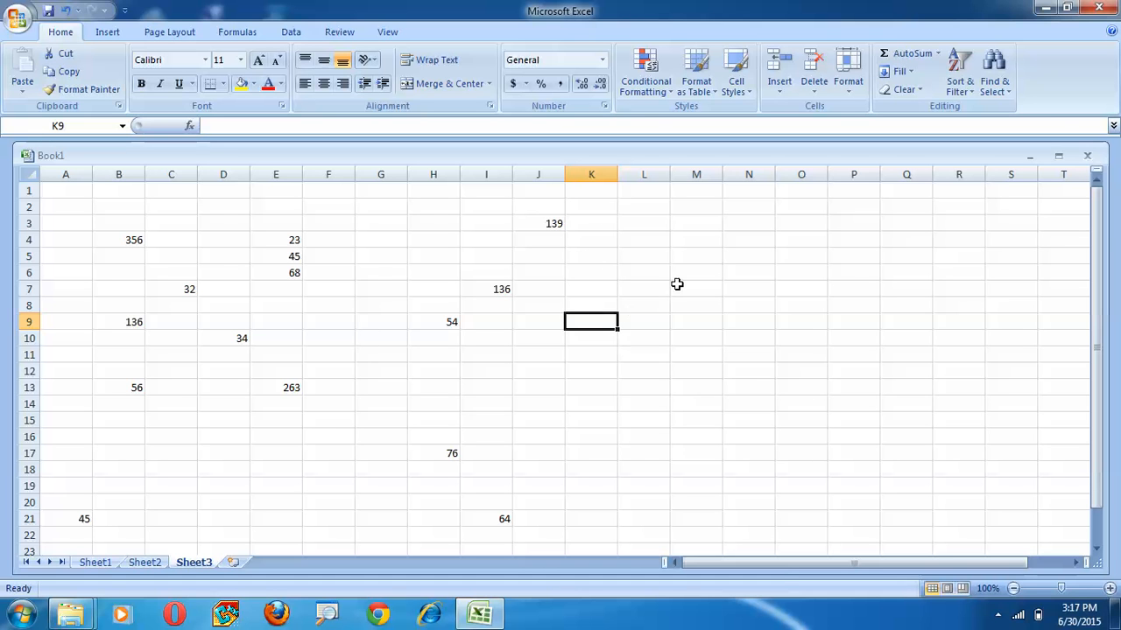
pyautogui.click(651, 359)
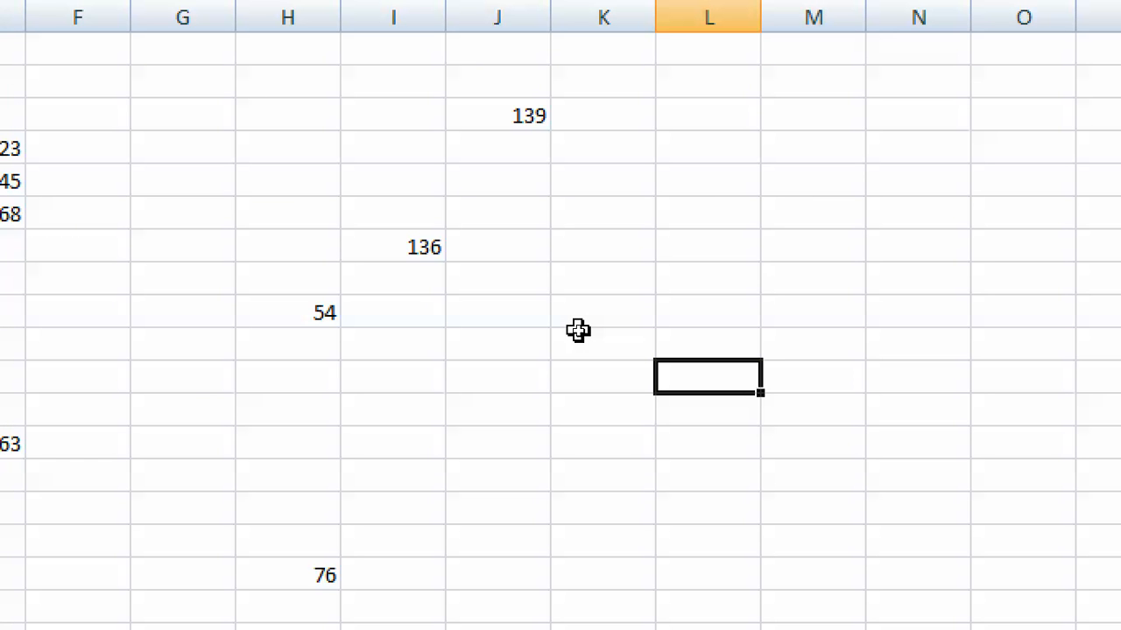
# Enter a formula in cell L11 that subtracts cell H17 from cell H9
pyautogui.write('=')
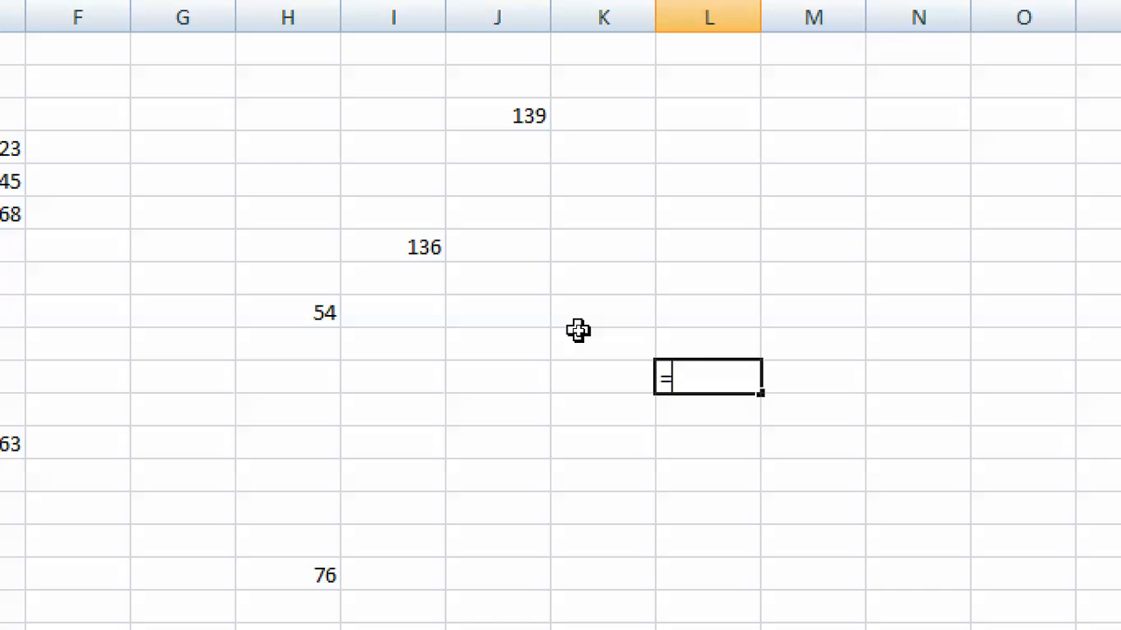
pyautogui.click(307, 313)
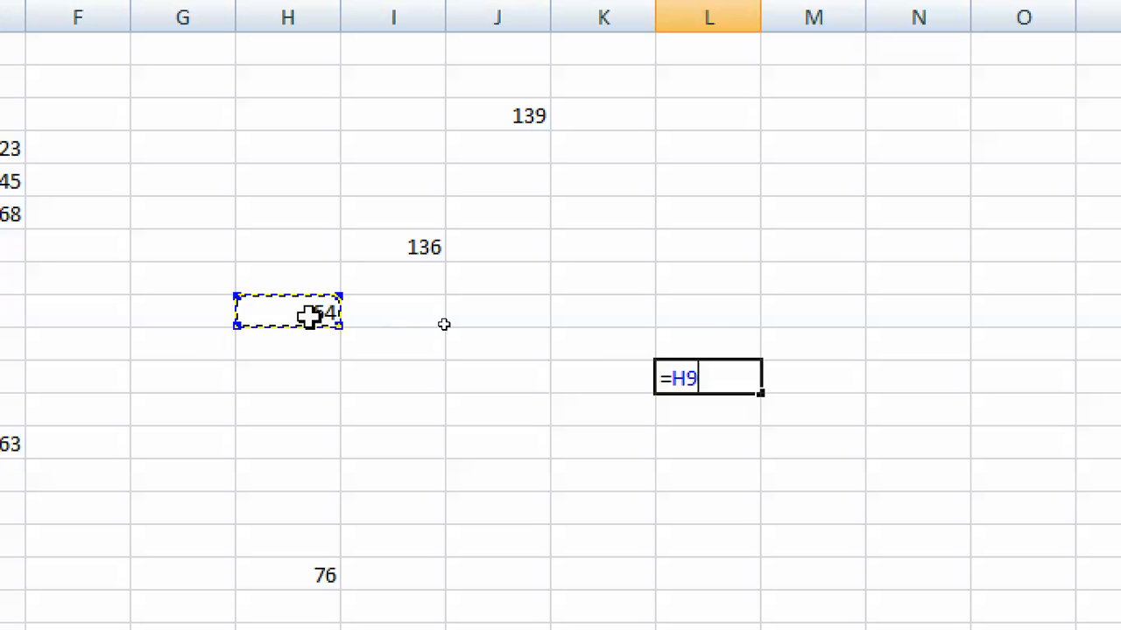
pyautogui.write('-')
pyautogui.scroll(-1, 538, 477)
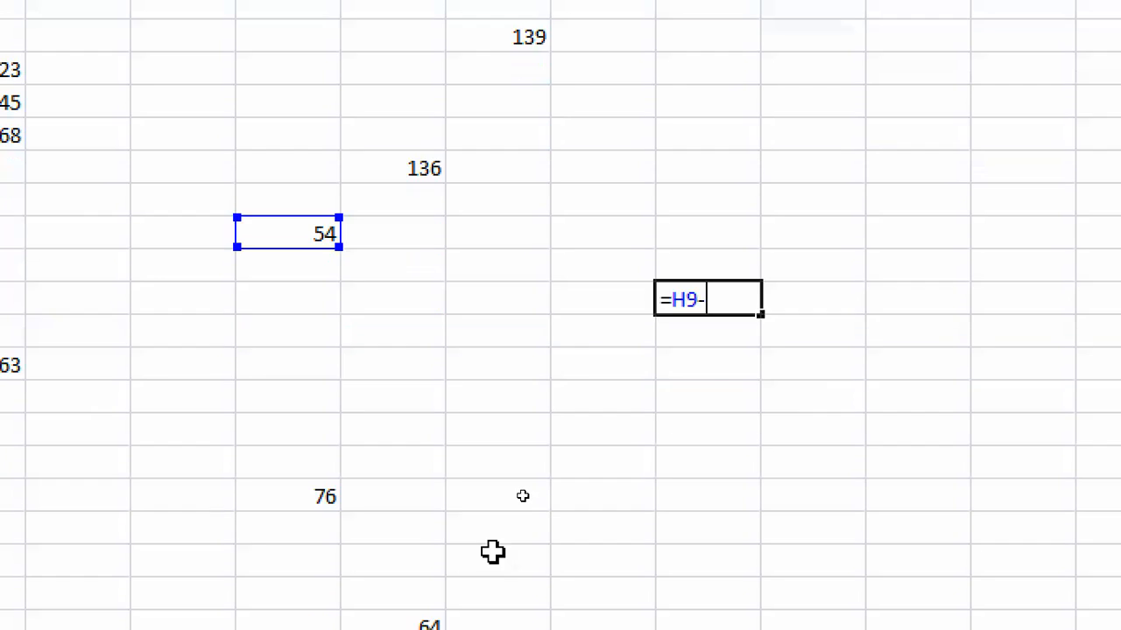
pyautogui.click(272, 450)
pyautogui.press('Return')
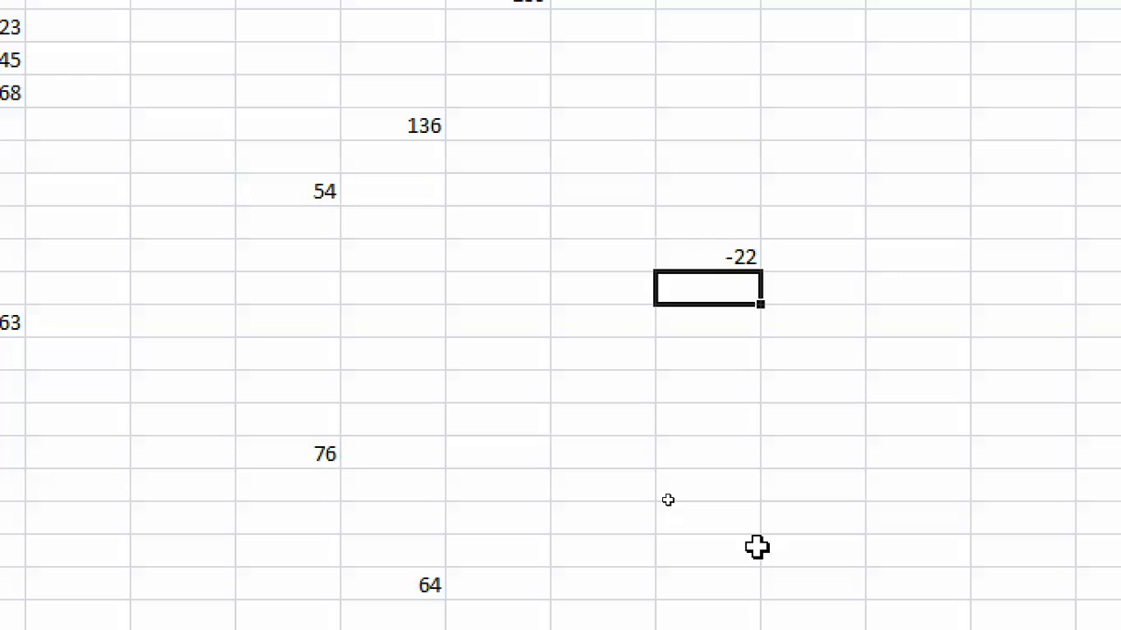
# Enter the formula =67-45 in cell J12 to subtract directly written numbers
pyautogui.click(463, 295)
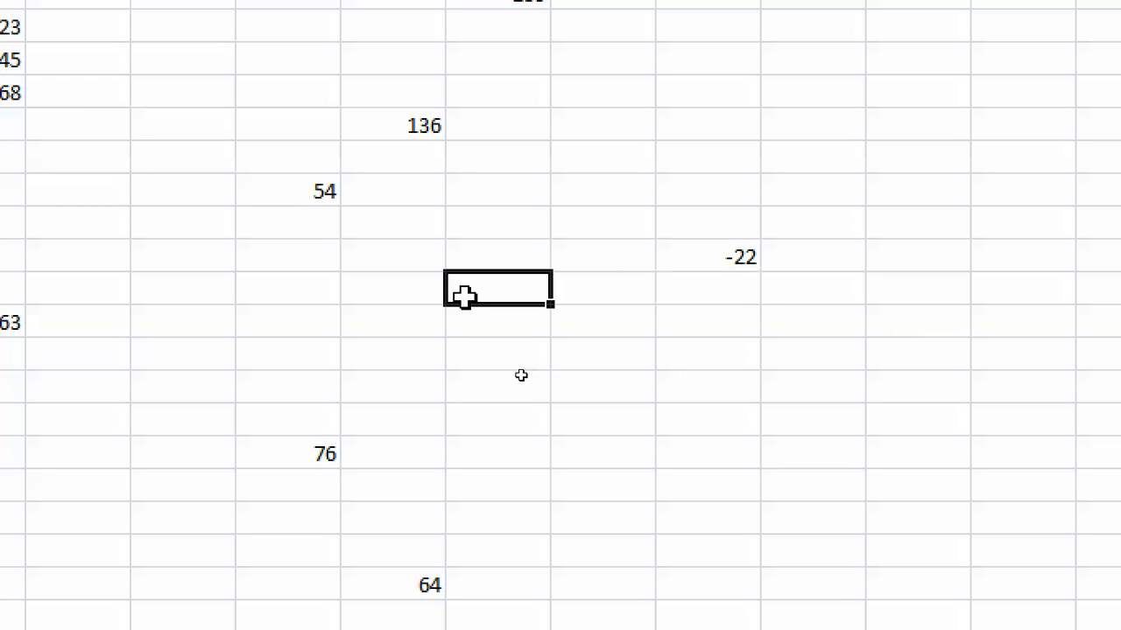
pyautogui.write('=67-45')
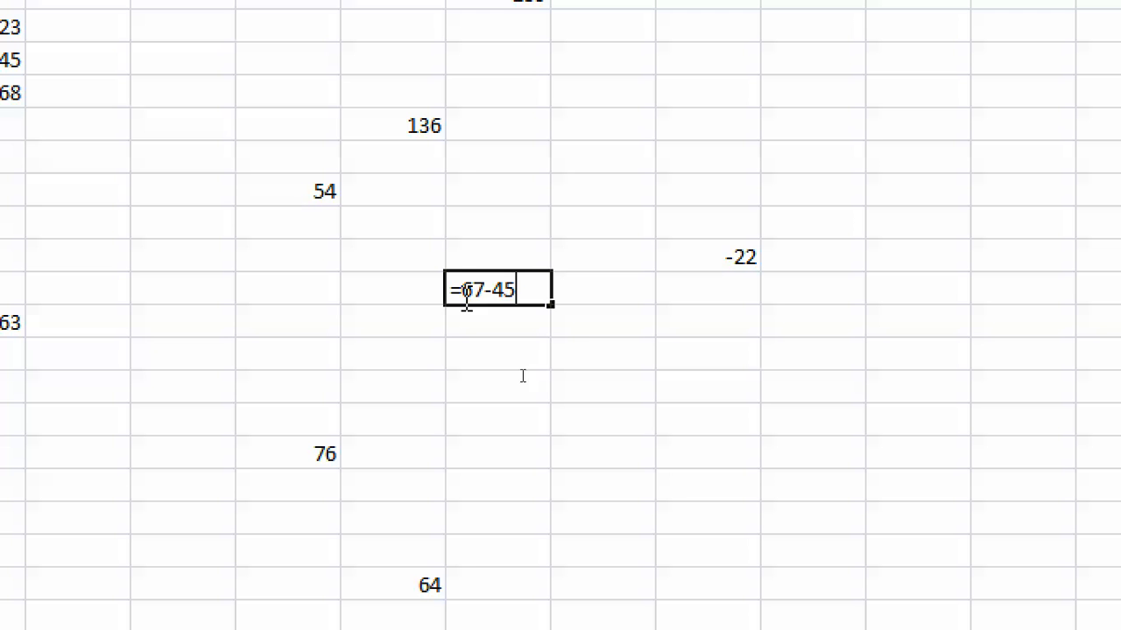
pyautogui.press('Return')
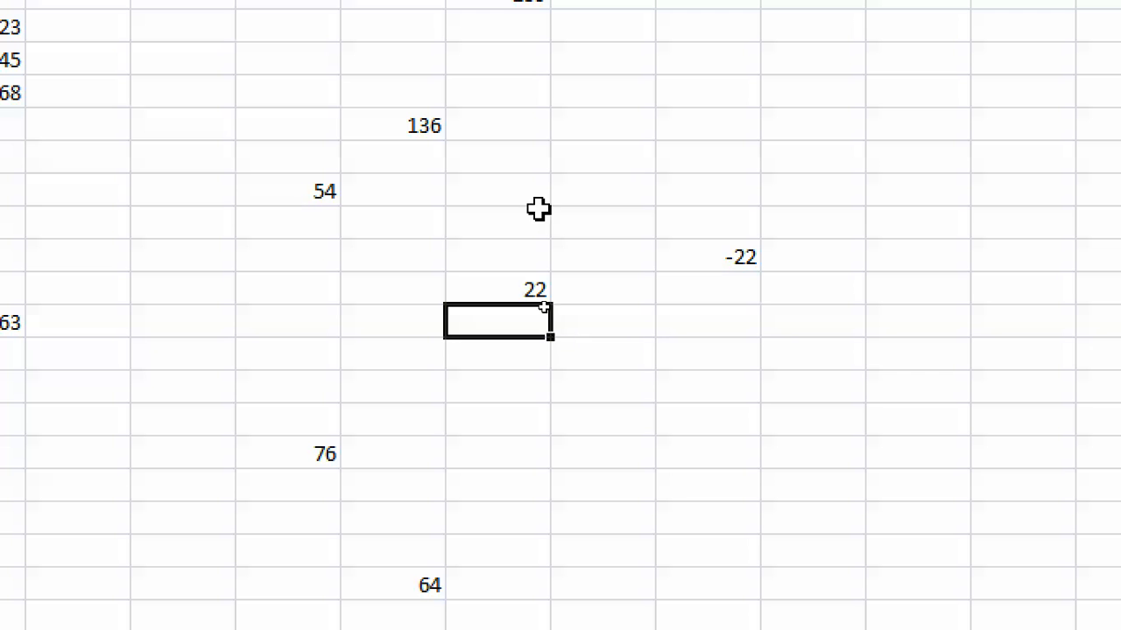